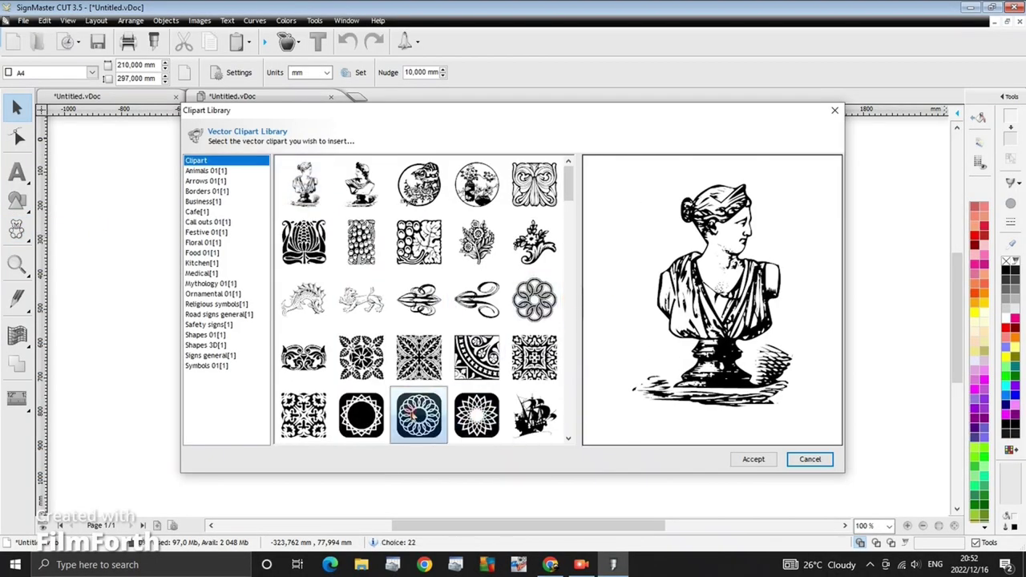
Insert the rounded-square star mandala clipart, position it, and start Create Cut-Contour for it.
click(754, 460)
click(553, 315)
drag(553, 314, 522, 288)
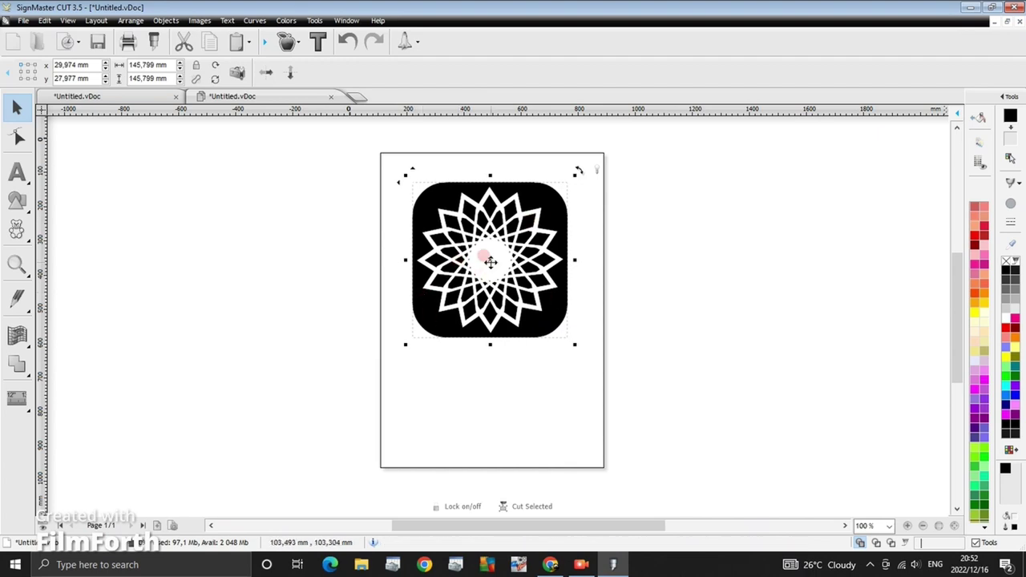
click(297, 41)
click(252, 67)
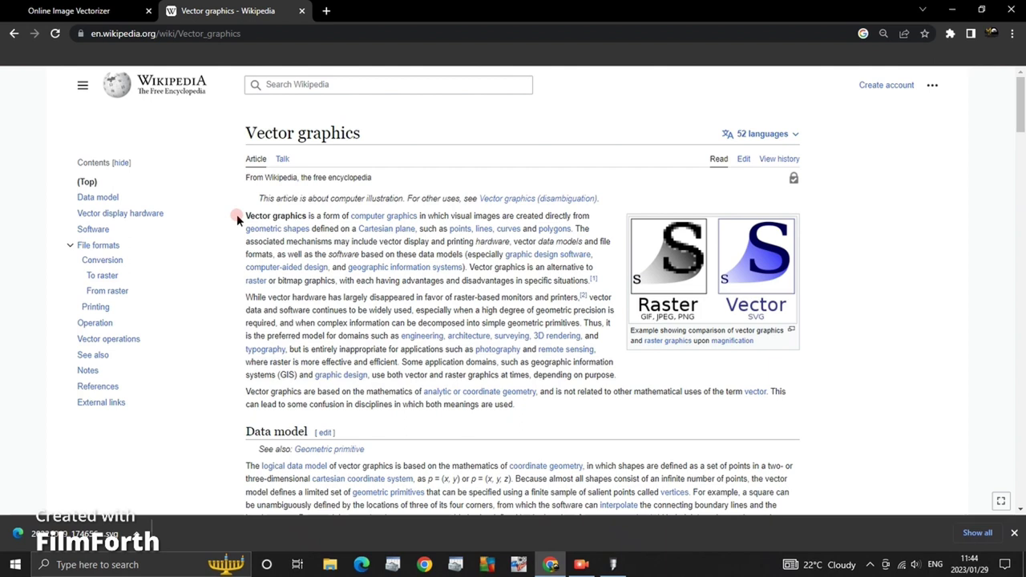
After reviewing the Wikipedia definition, upload 20221019_174656.png to Vectorization.org and start SVG conversion.
drag(240, 217, 573, 229)
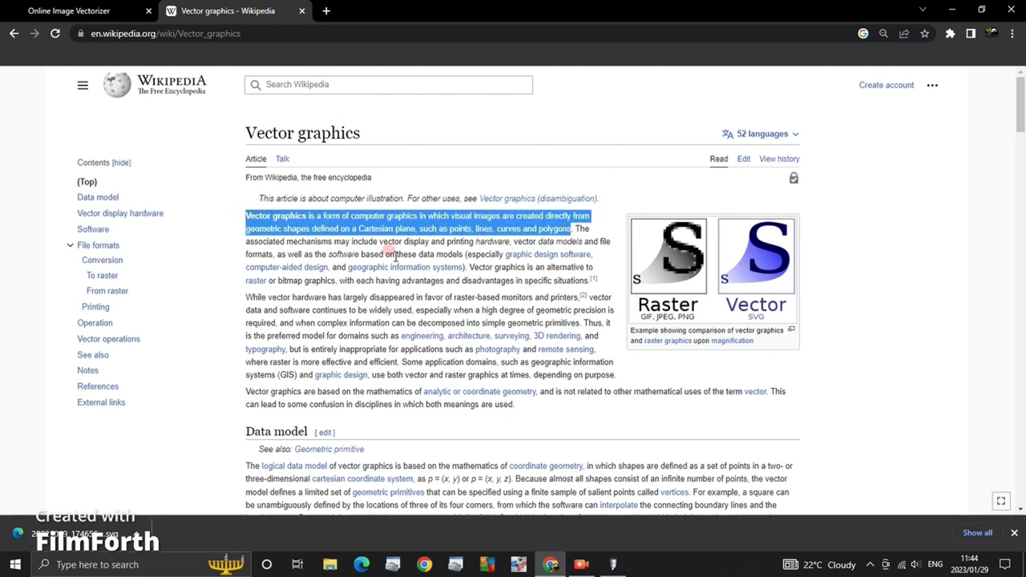
click(603, 225)
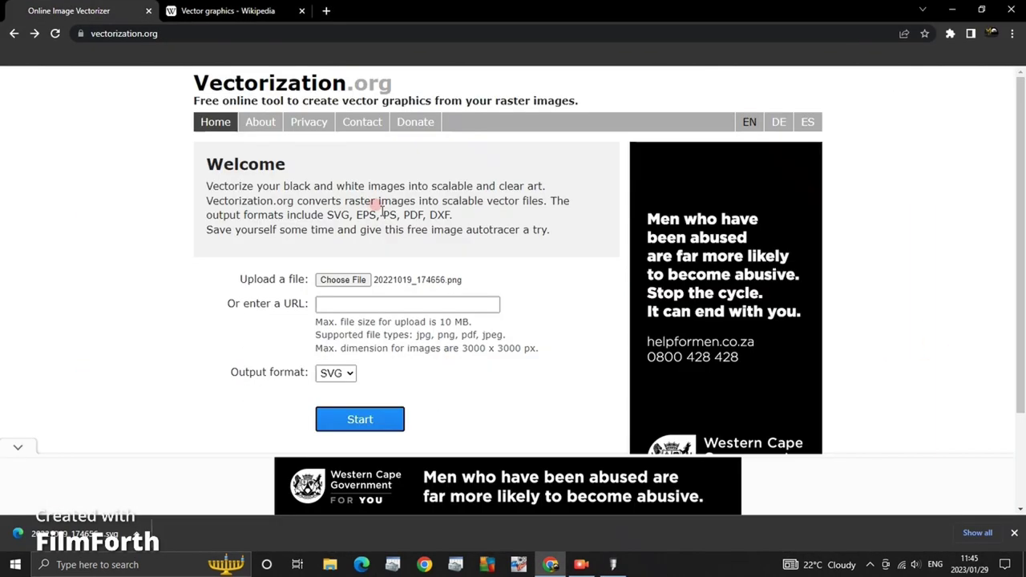
click(346, 279)
double_click(418, 285)
click(360, 419)
scroll(499, 389, down, 1)
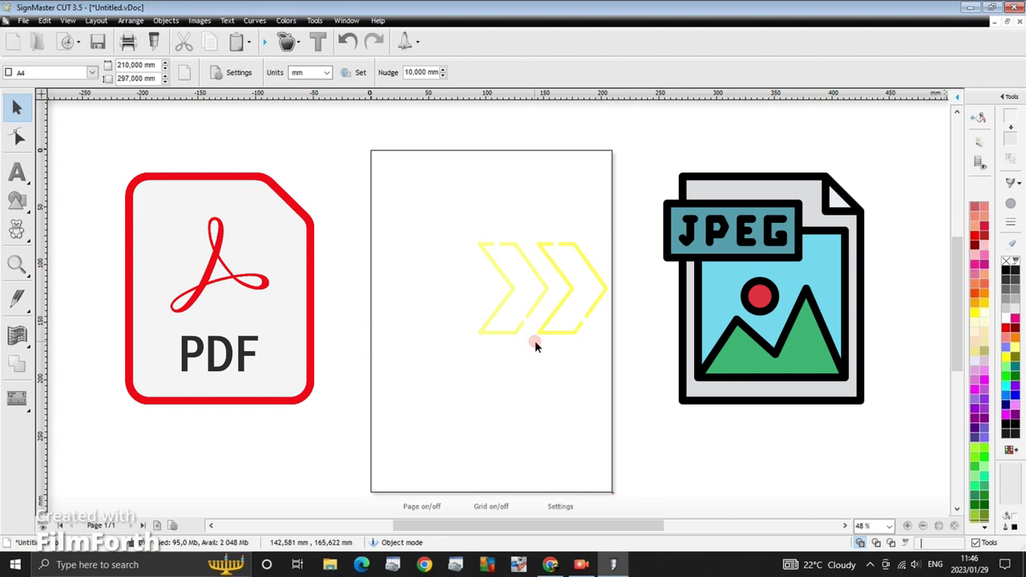
Import the vectorized SVG logo, ungroup it, and flip it vertically into an upright mirror image.
key(ctrl+i)
key(Return)
click(473, 285)
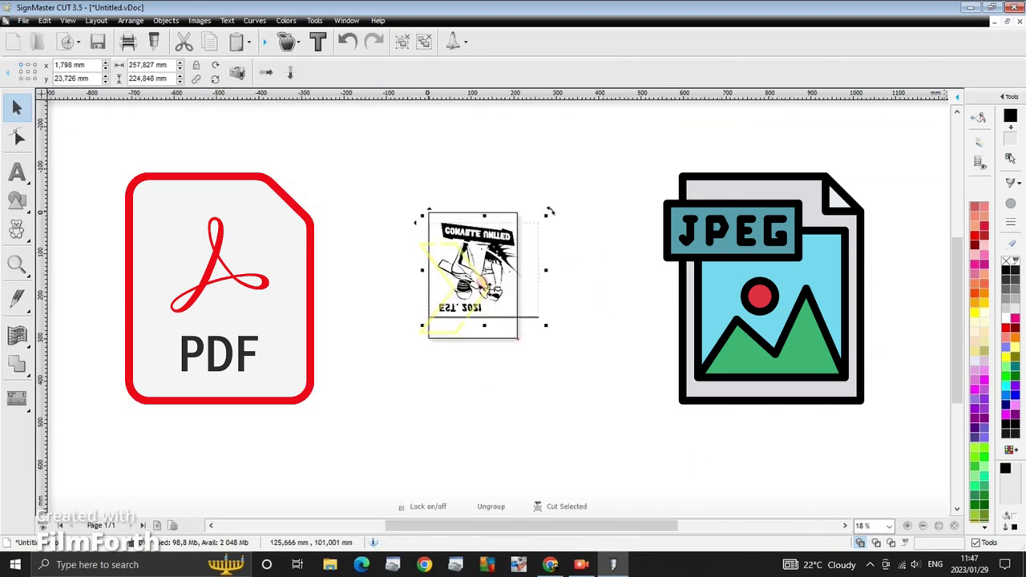
right_click(486, 316)
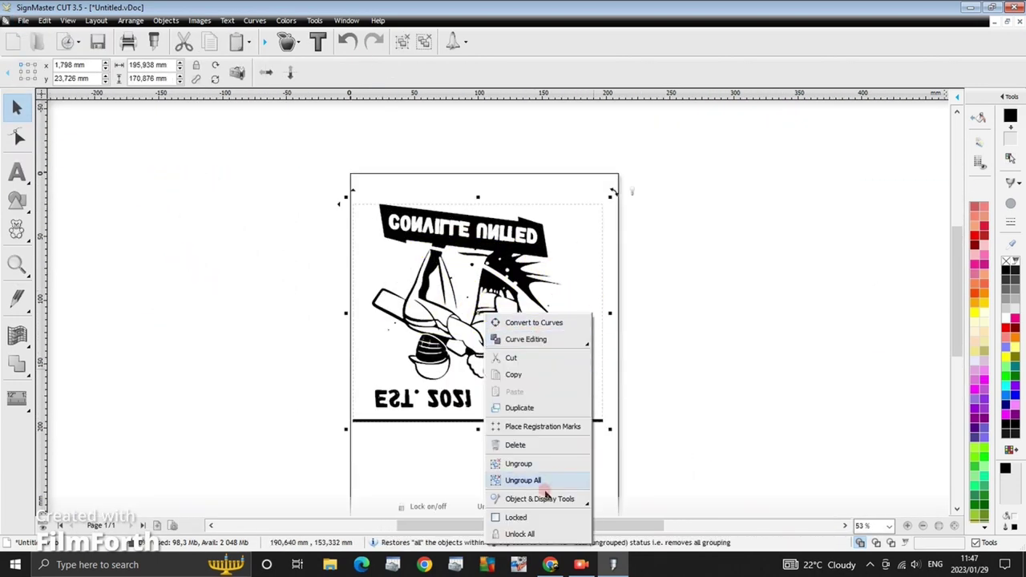
click(720, 424)
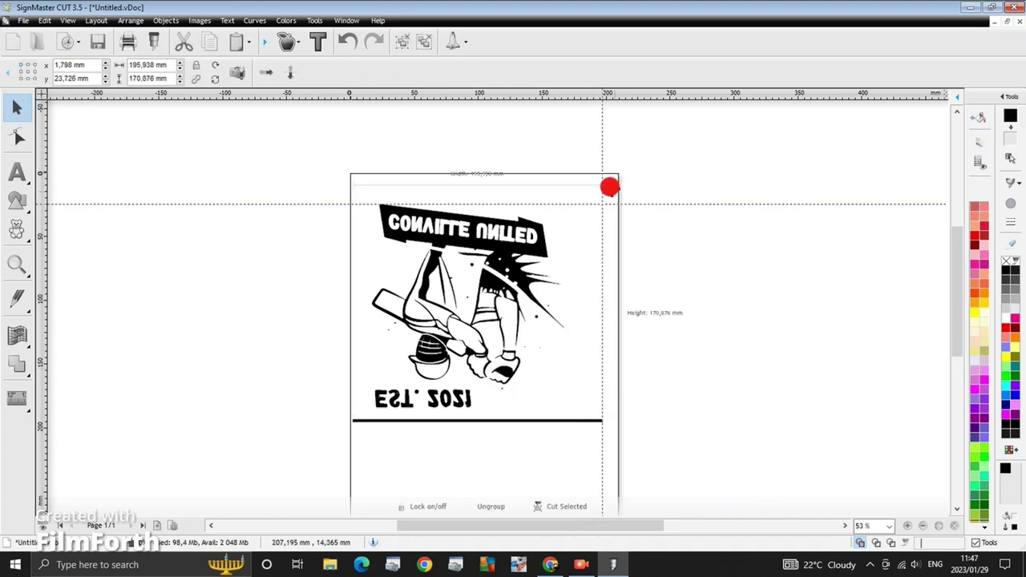
drag(613, 192, 679, 327)
Create a cut contour with Keep Holes ticked and move the artwork beside it.
click(293, 41)
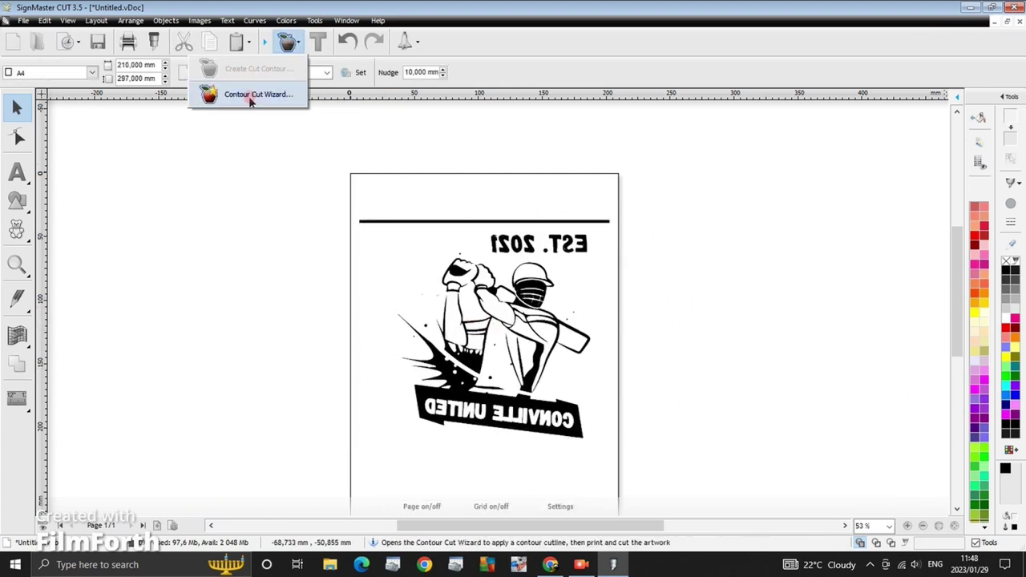
click(261, 95)
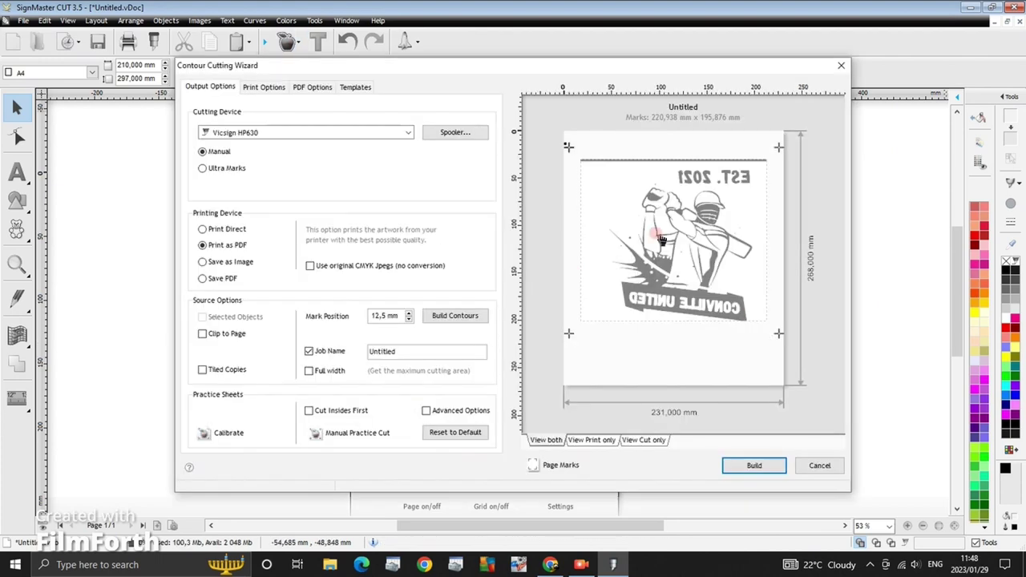
click(314, 87)
click(841, 65)
click(275, 74)
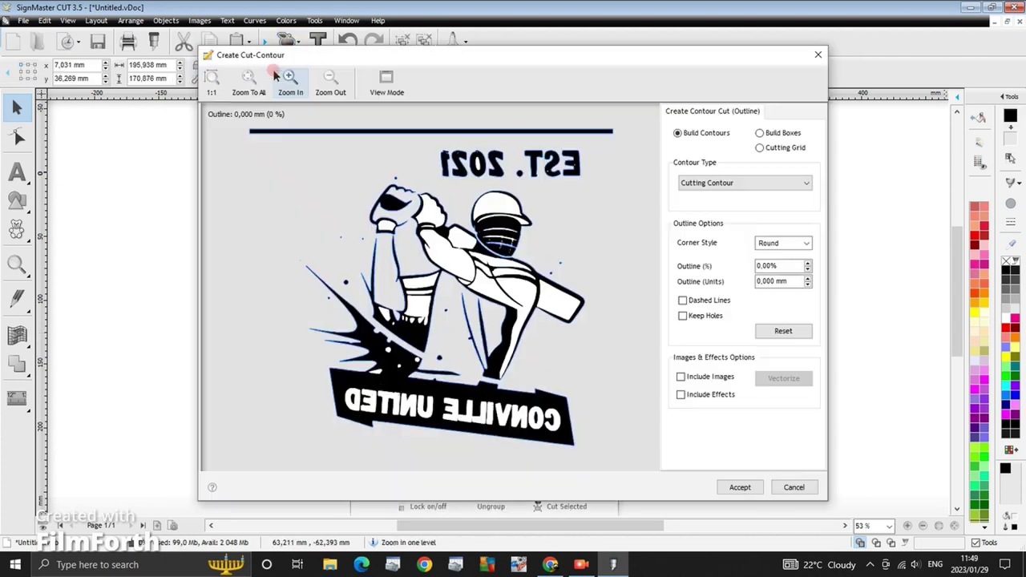
click(682, 315)
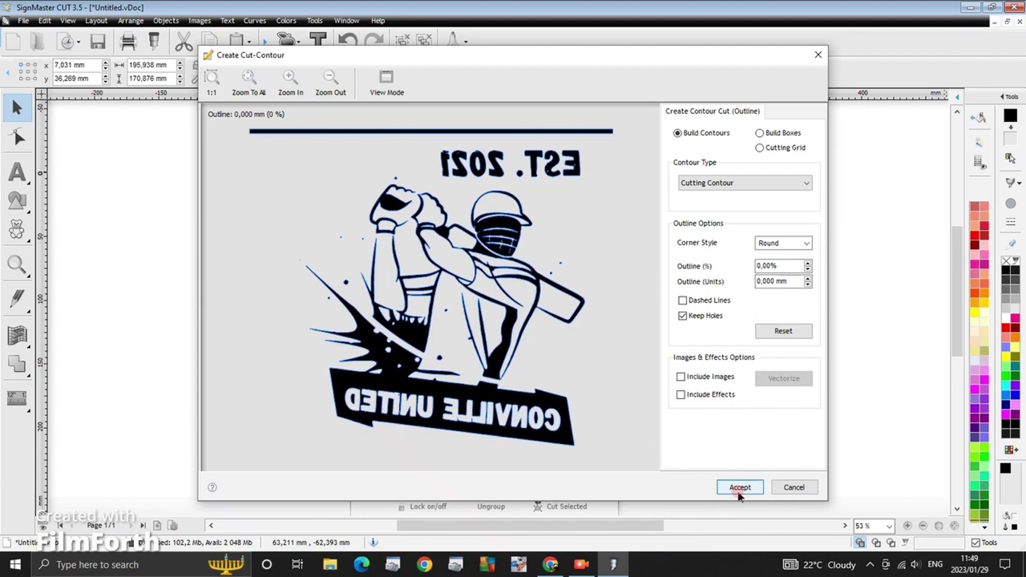
click(739, 487)
mouse_move(427, 296)
mouse_down()
mouse_move(458, 308)
mouse_move(485, 344)
mouse_up()
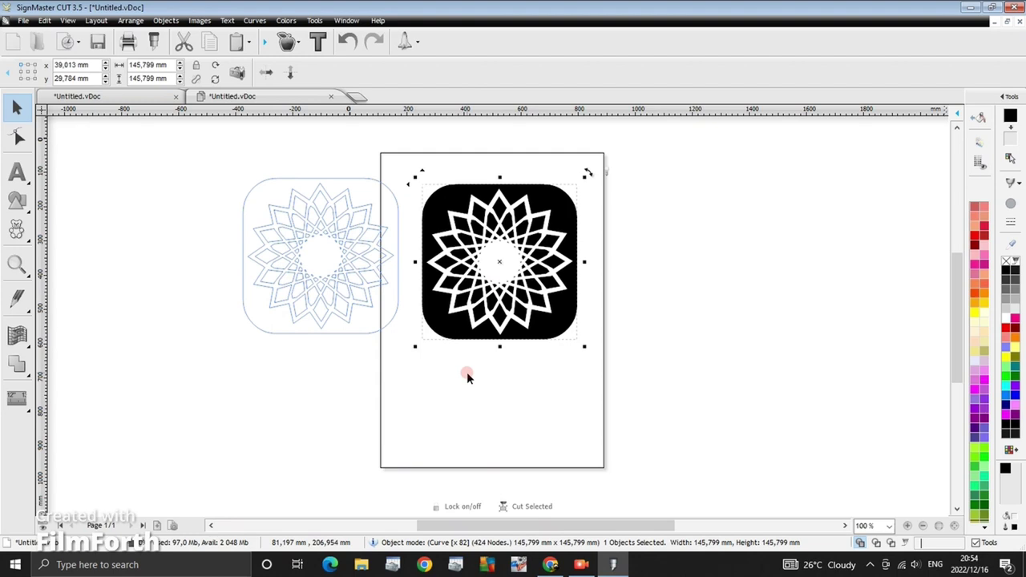
Move the left outline design, check the Edit menu, and cancel an import.
click(323, 259)
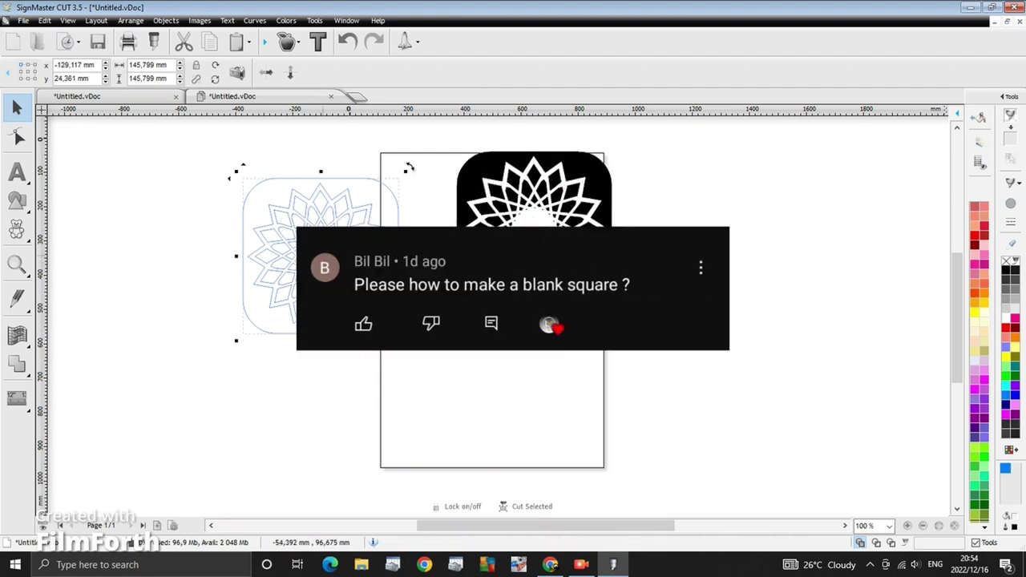
drag(342, 297, 384, 266)
click(476, 348)
click(44, 20)
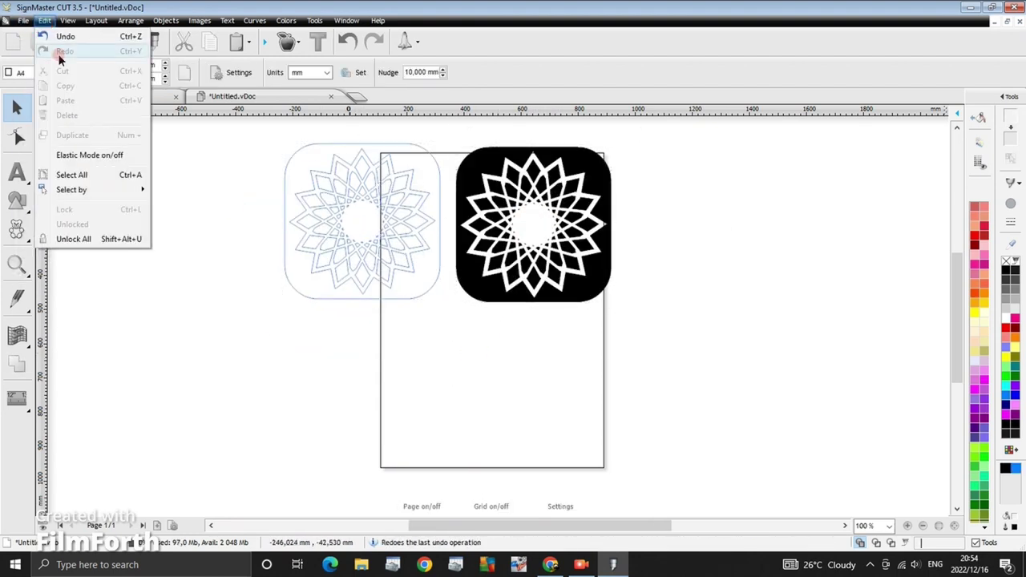
click(50, 146)
key(ctrl+i)
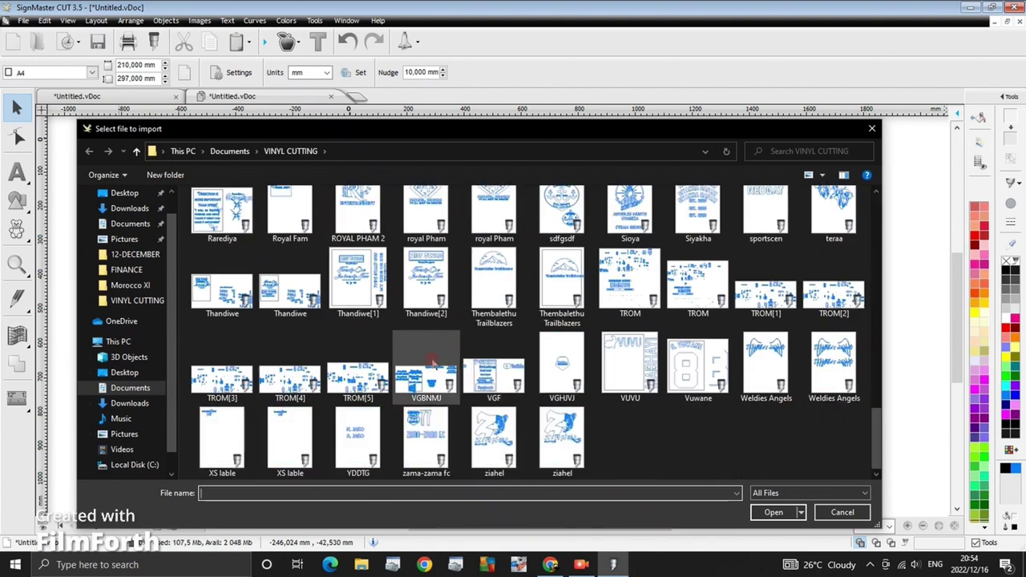
click(873, 131)
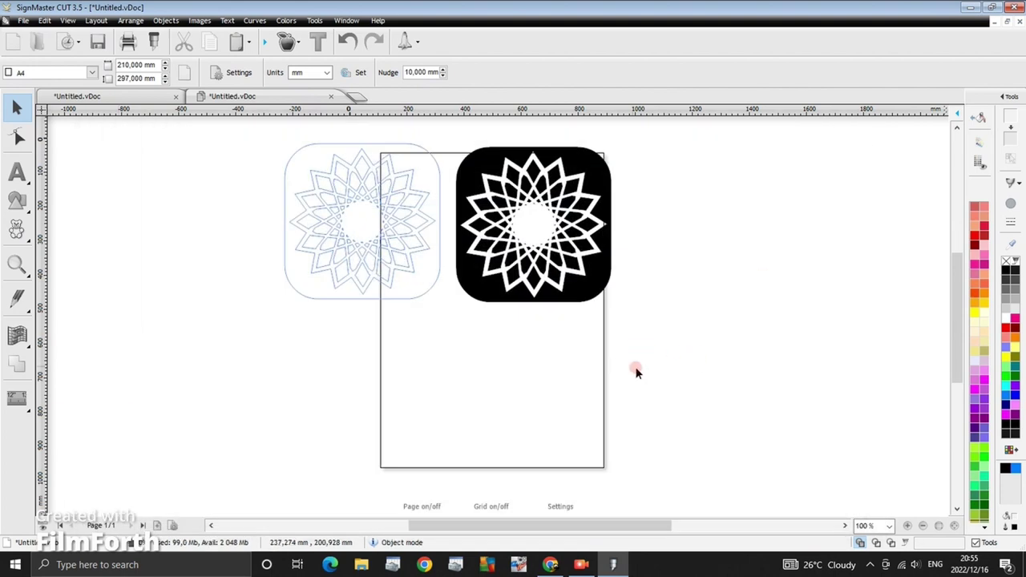
Draw a black square at page centre, about 130 by 115 mm.
click(17, 200)
click(50, 211)
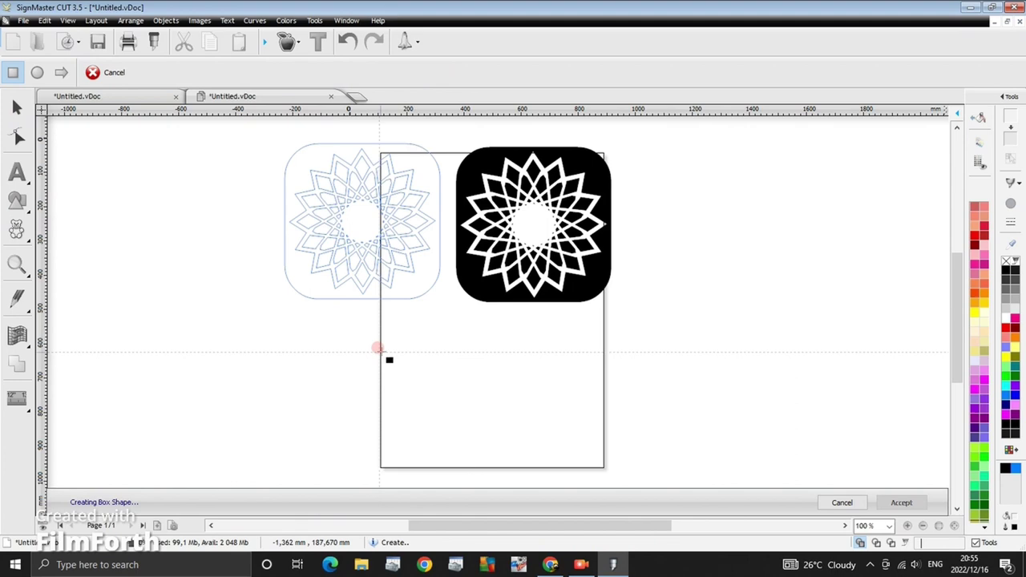
drag(534, 432, 510, 432)
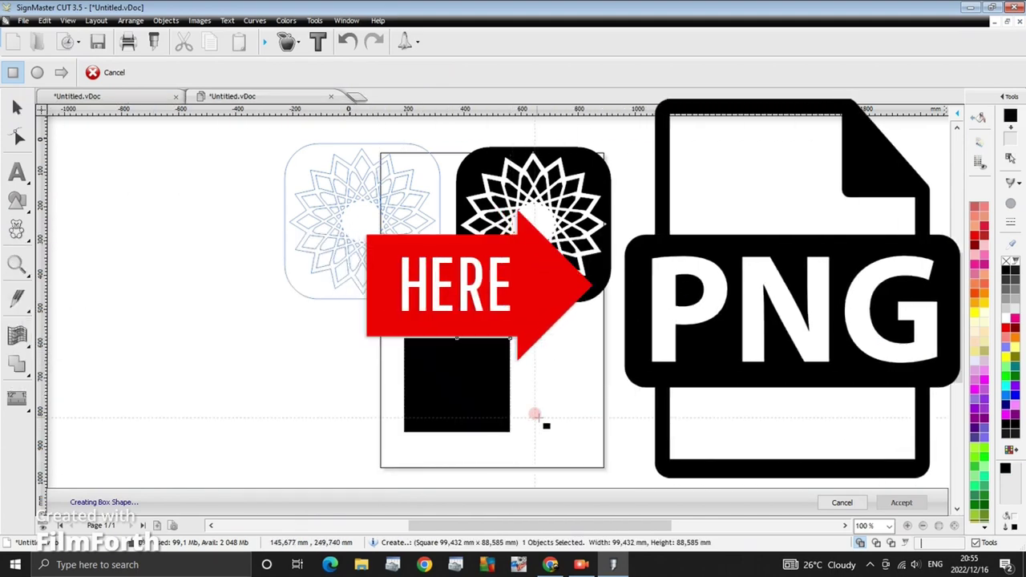
drag(434, 432, 622, 408)
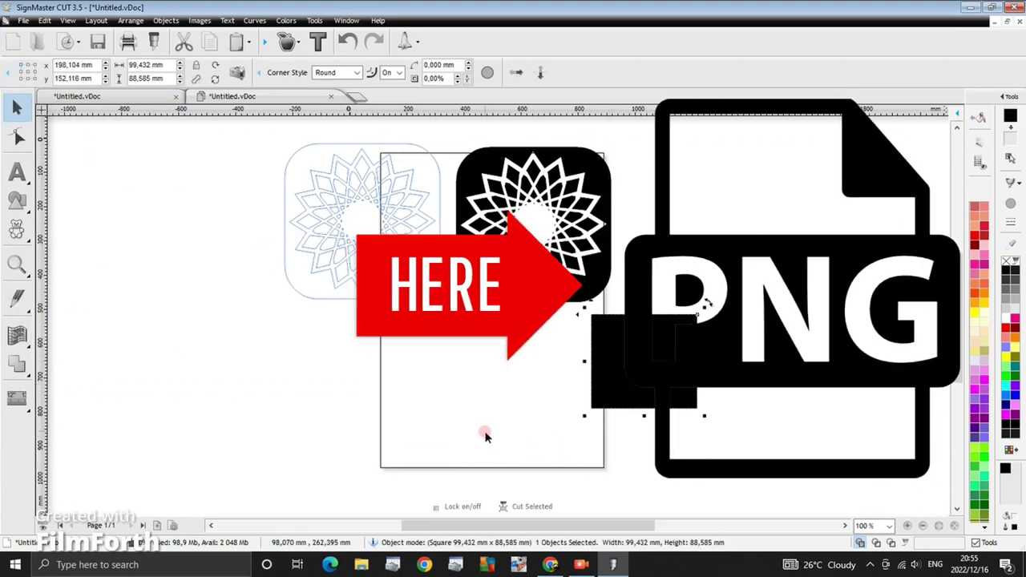
drag(644, 362, 492, 360)
drag(531, 418, 596, 456)
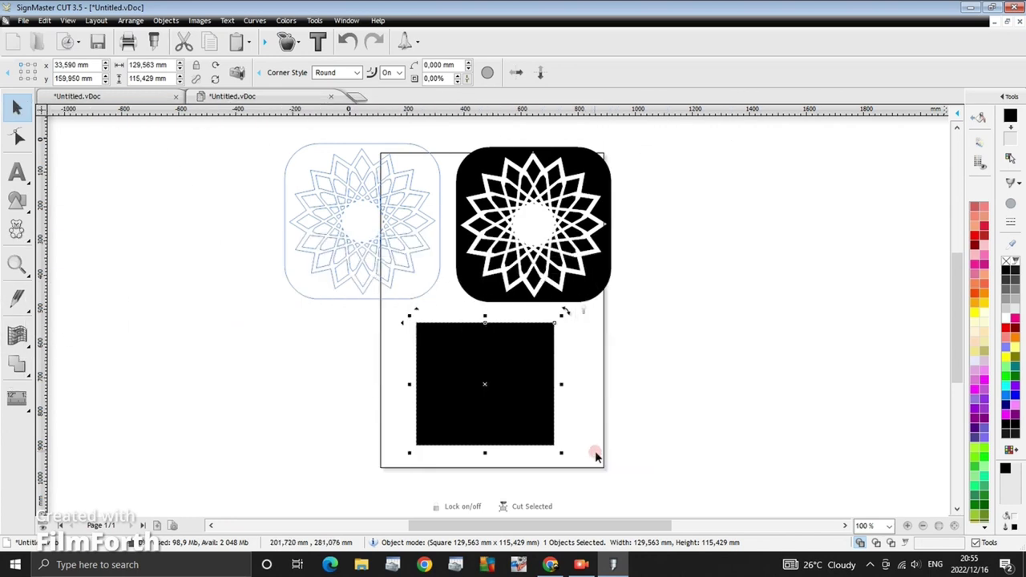
Build the square's cut contour, move the square aside, and stretch the outline to about 113 mm high.
click(286, 41)
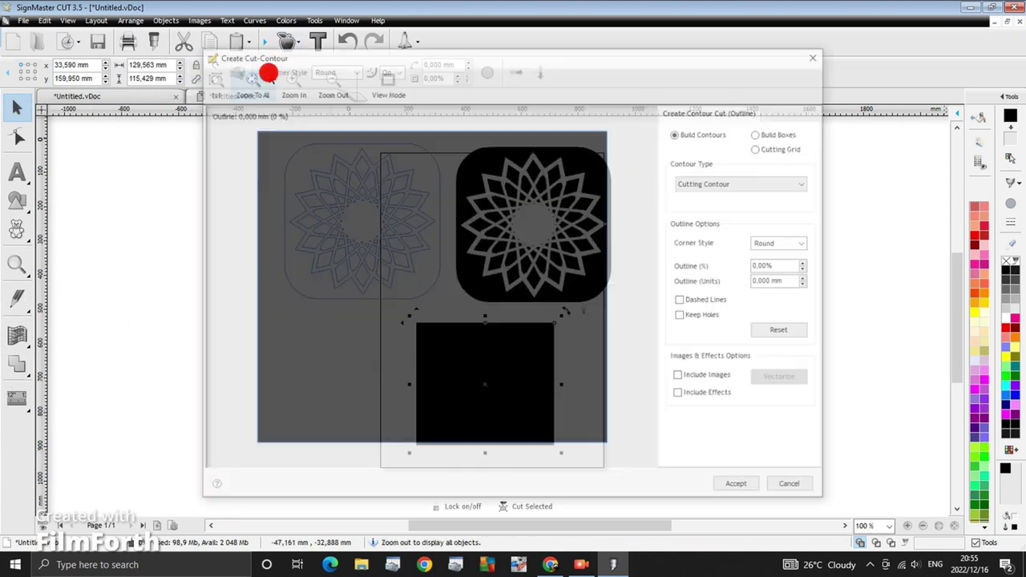
click(740, 487)
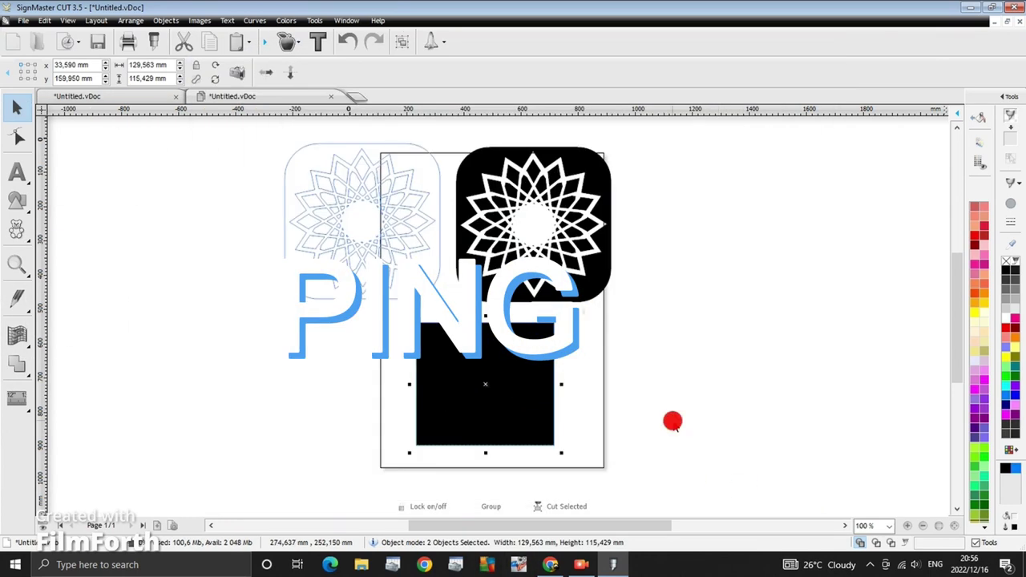
drag(453, 413, 663, 375)
mouse_move(436, 378)
mouse_down()
mouse_move(270, 430)
mouse_move(372, 457)
mouse_up()
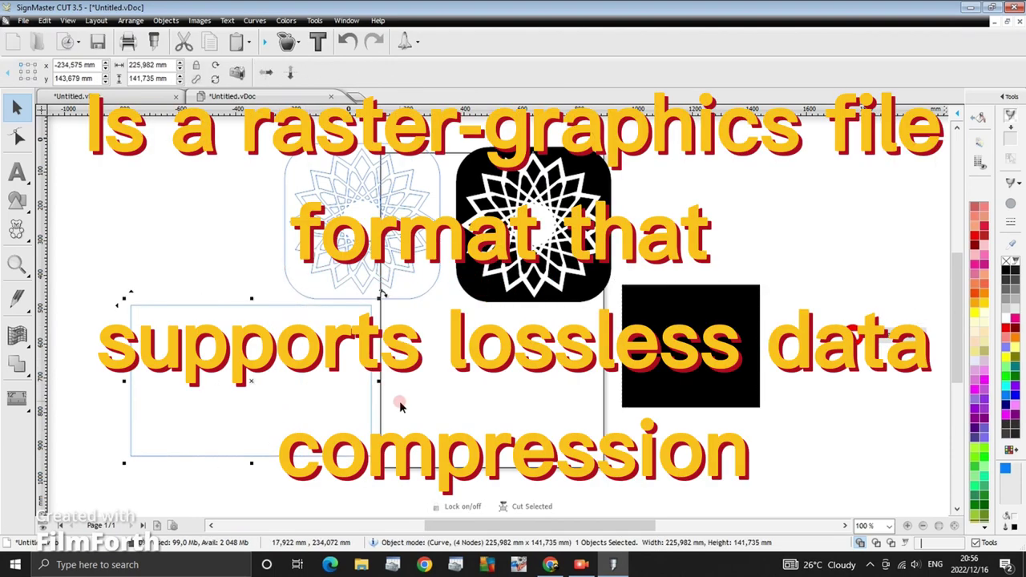
drag(251, 298, 249, 269)
drag(246, 320, 247, 325)
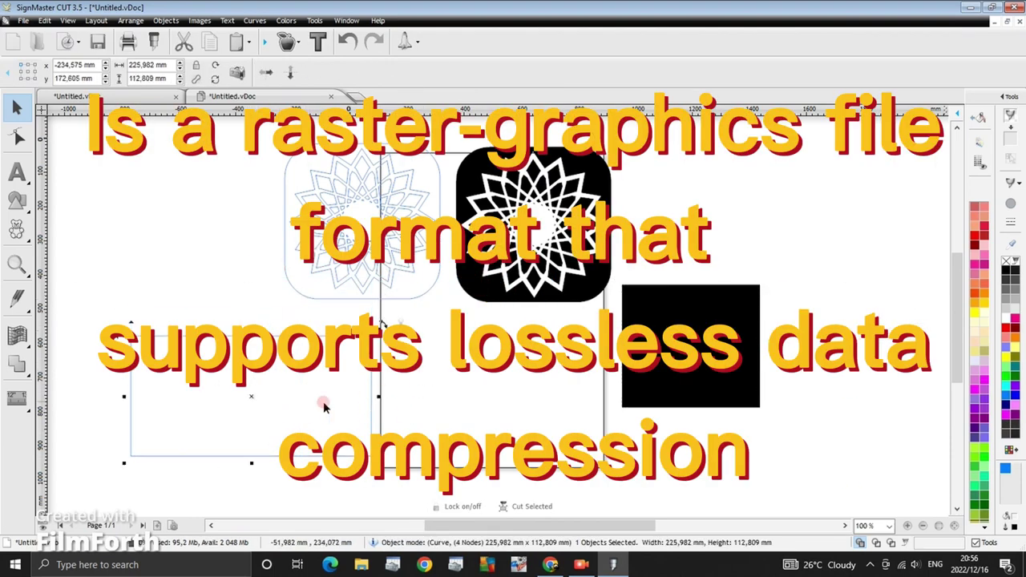
drag(324, 406, 491, 402)
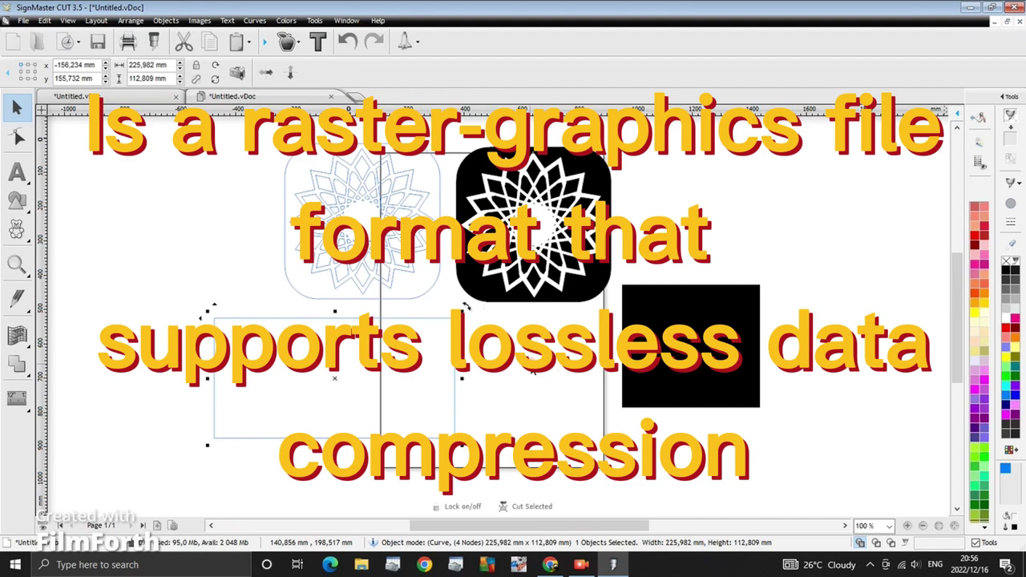
click(533, 370)
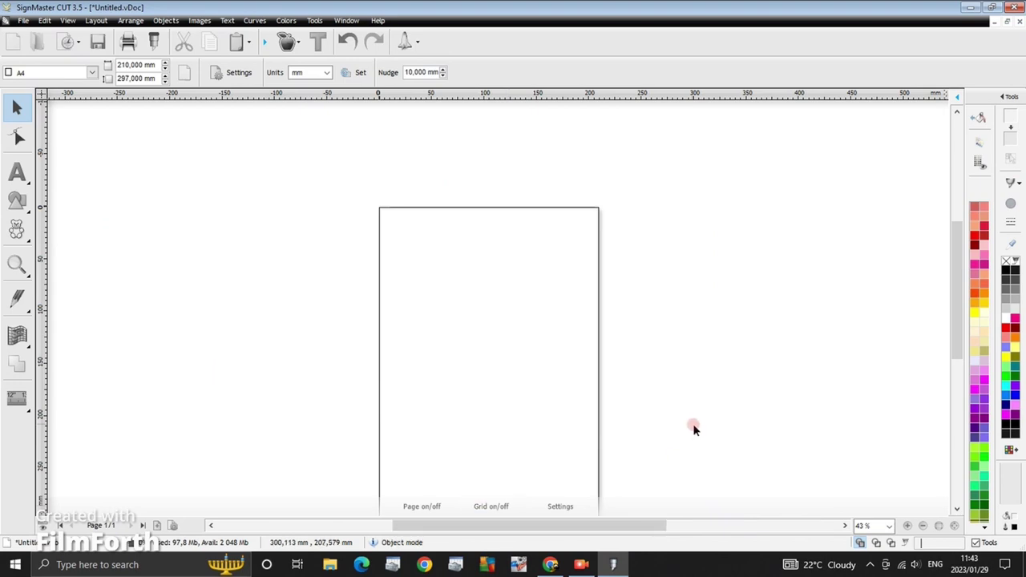
drag(959, 313, 960, 319)
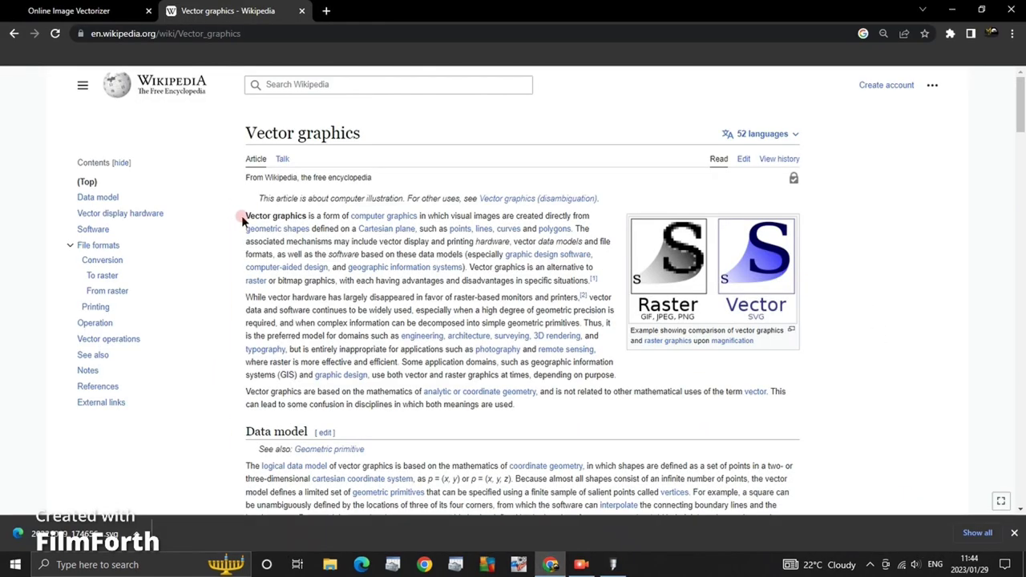
drag(244, 217, 579, 240)
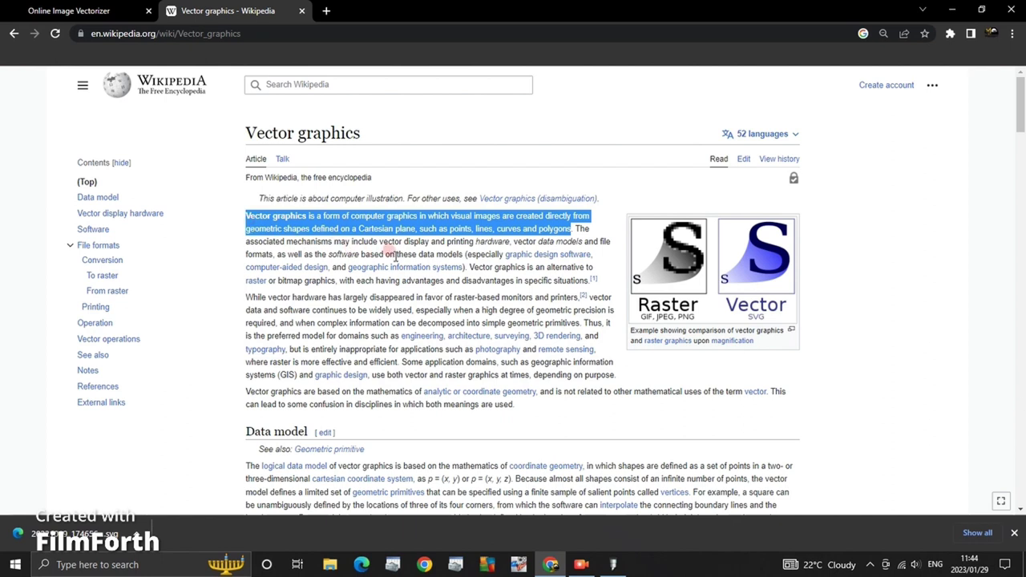
click(605, 227)
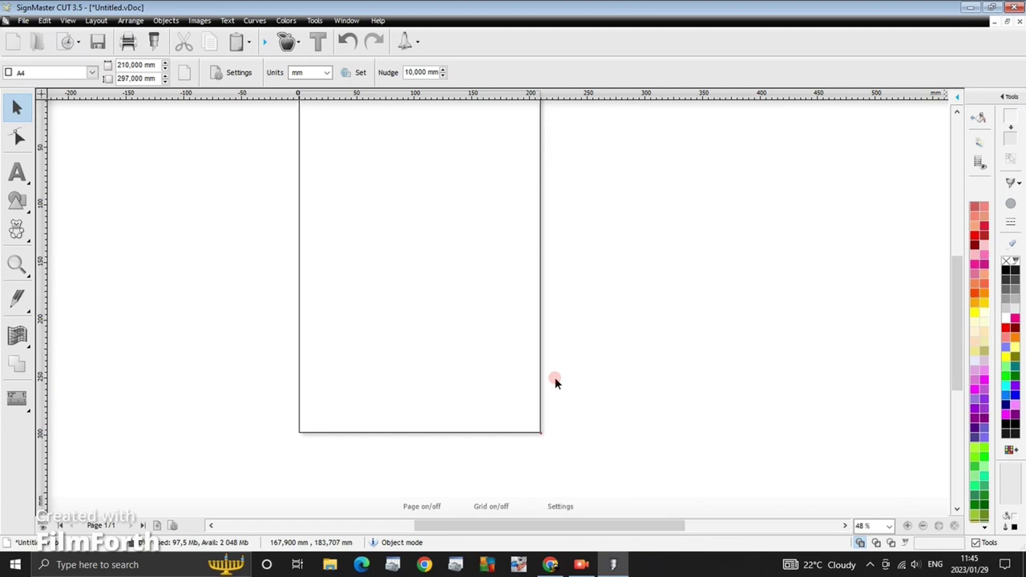
drag(633, 529, 624, 529)
drag(959, 345, 959, 351)
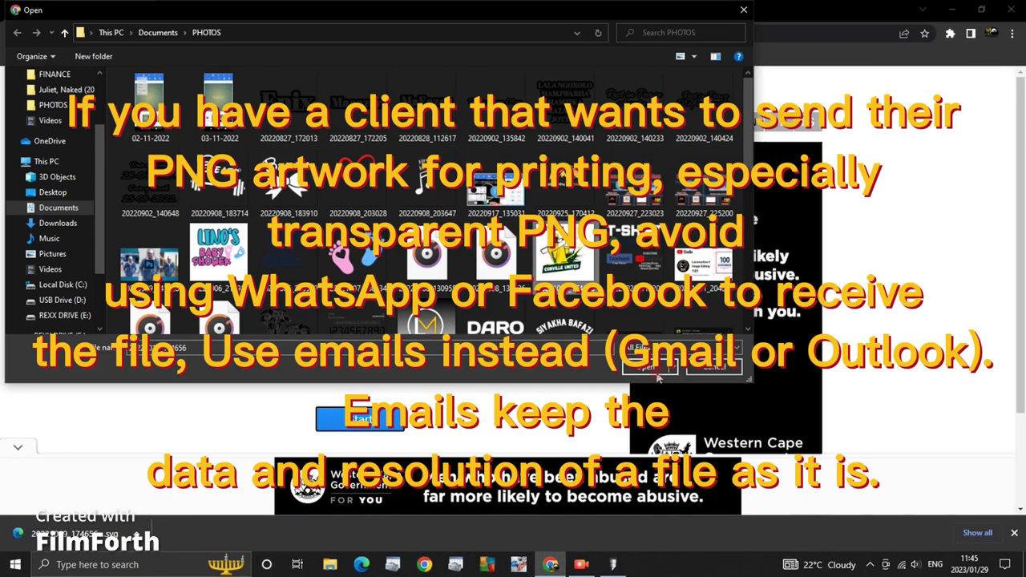
click(651, 369)
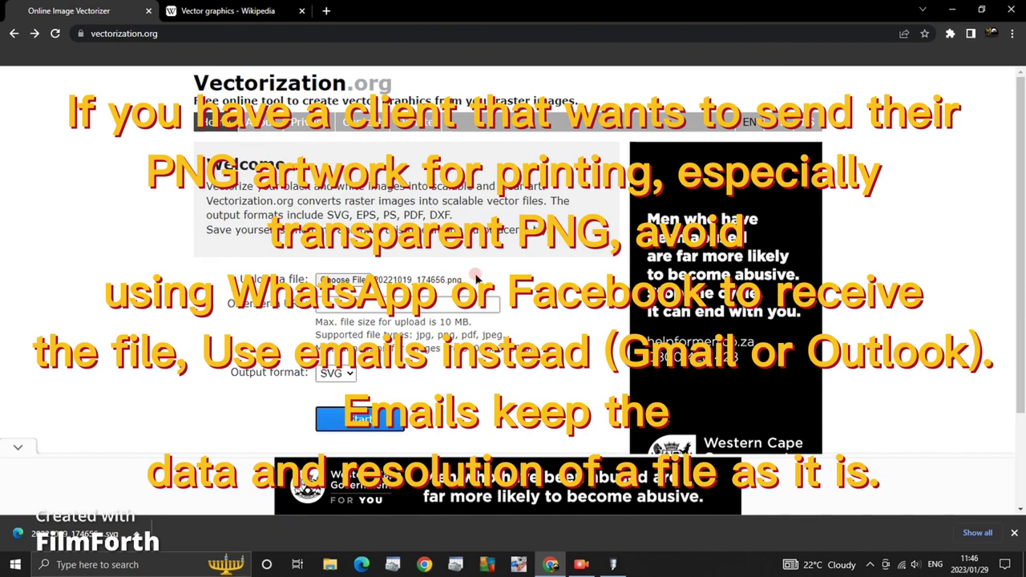
click(360, 419)
scroll(584, 371, down, 2)
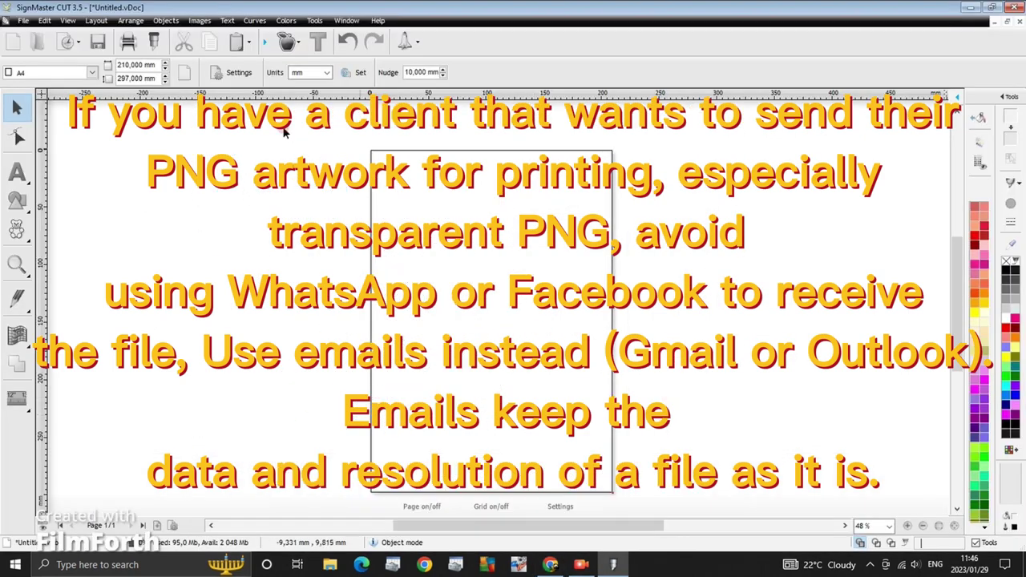
Import the cricket logo, place it on the page, and rotate it 180 degrees.
click(23, 20)
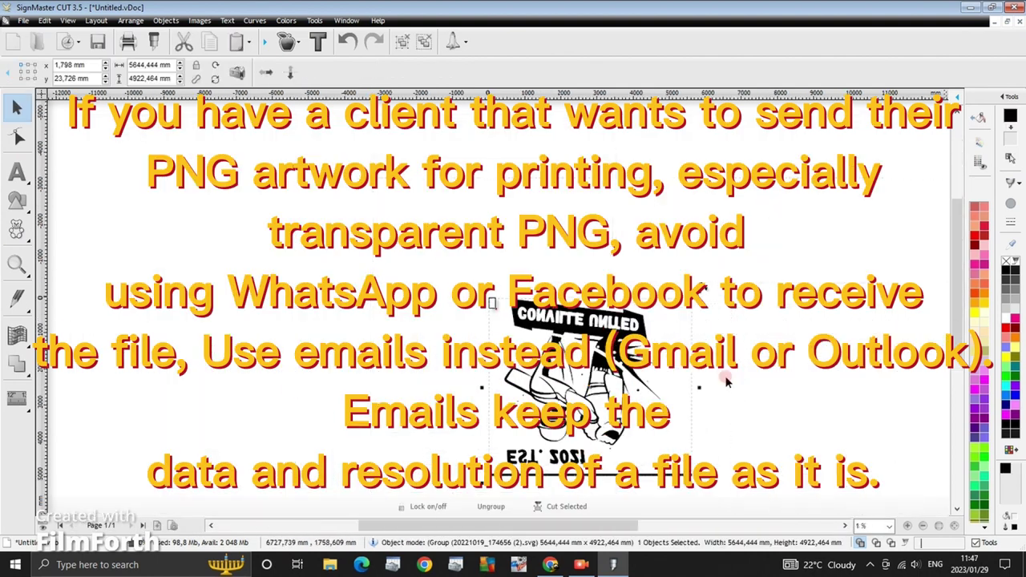
drag(394, 173, 563, 329)
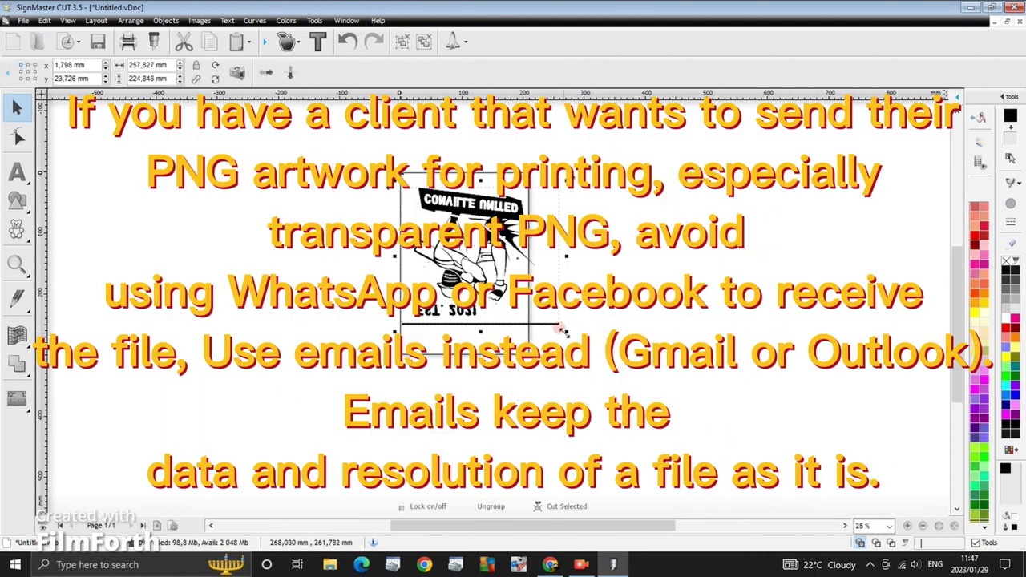
scroll(563, 329, up, 3)
right_click(489, 316)
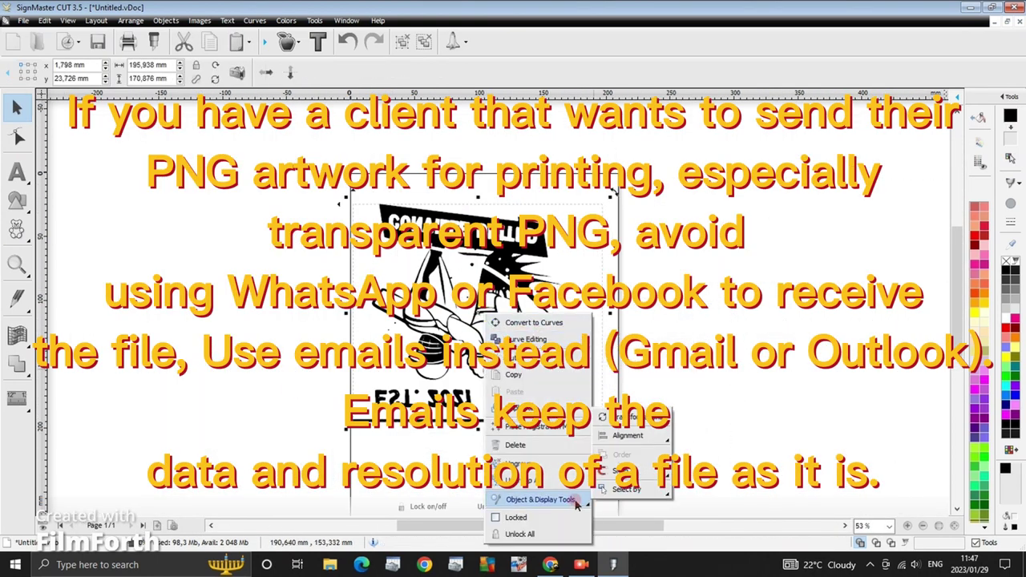
mouse_move(629, 417)
click(717, 475)
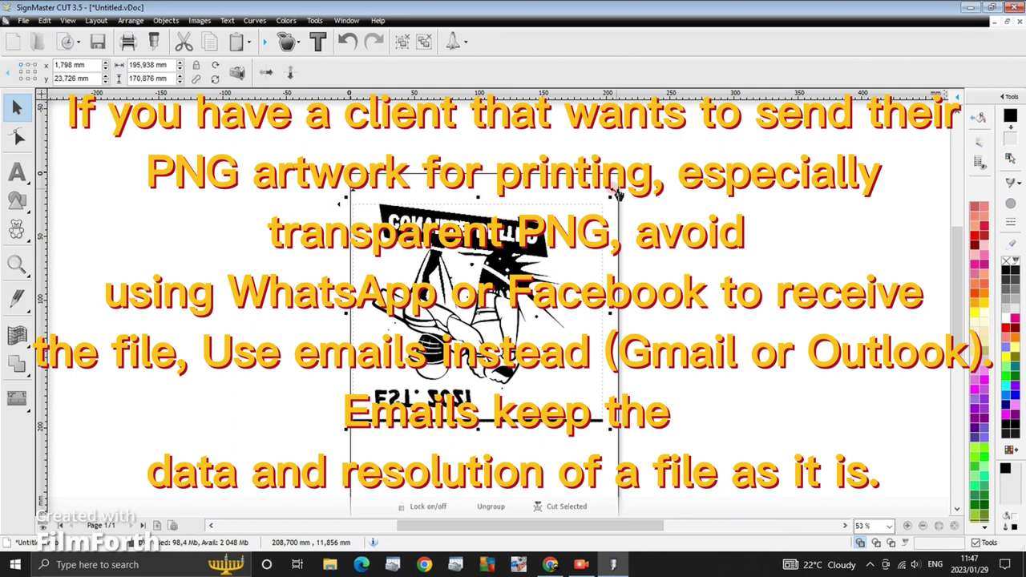
Build a hole-keeping cut contour and move the logo to the right of it.
click(288, 42)
click(236, 138)
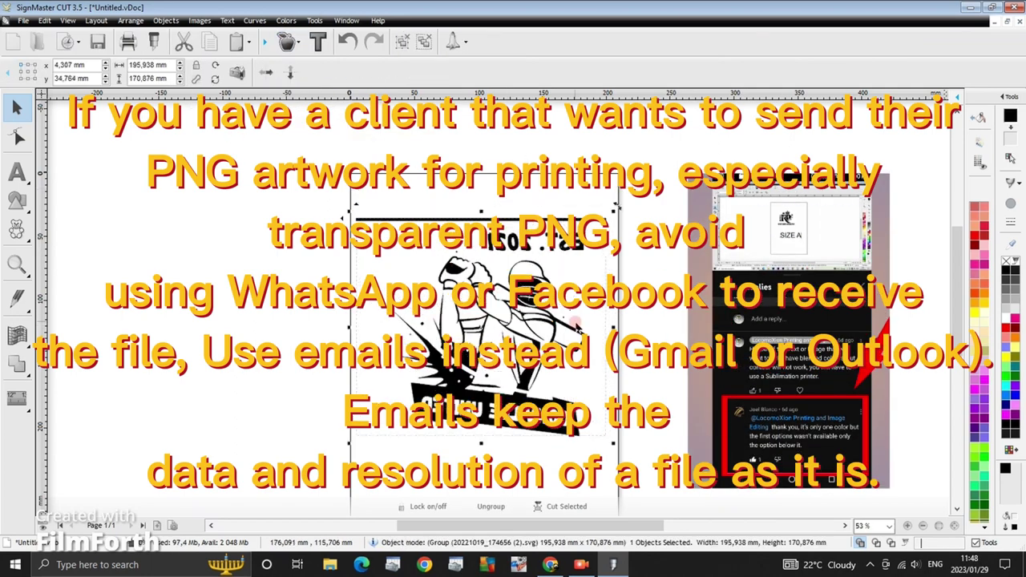
click(289, 42)
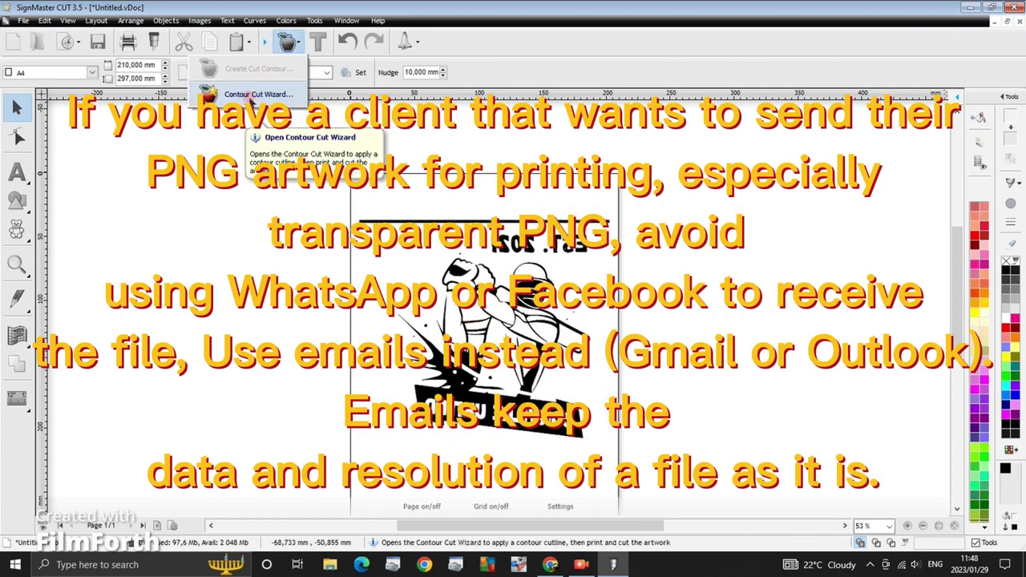
click(259, 95)
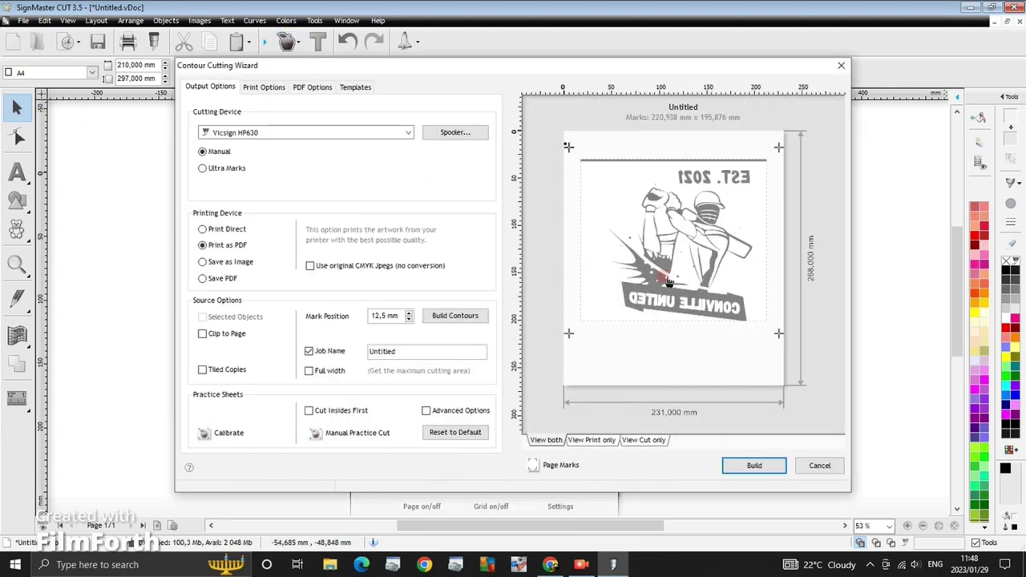
click(312, 87)
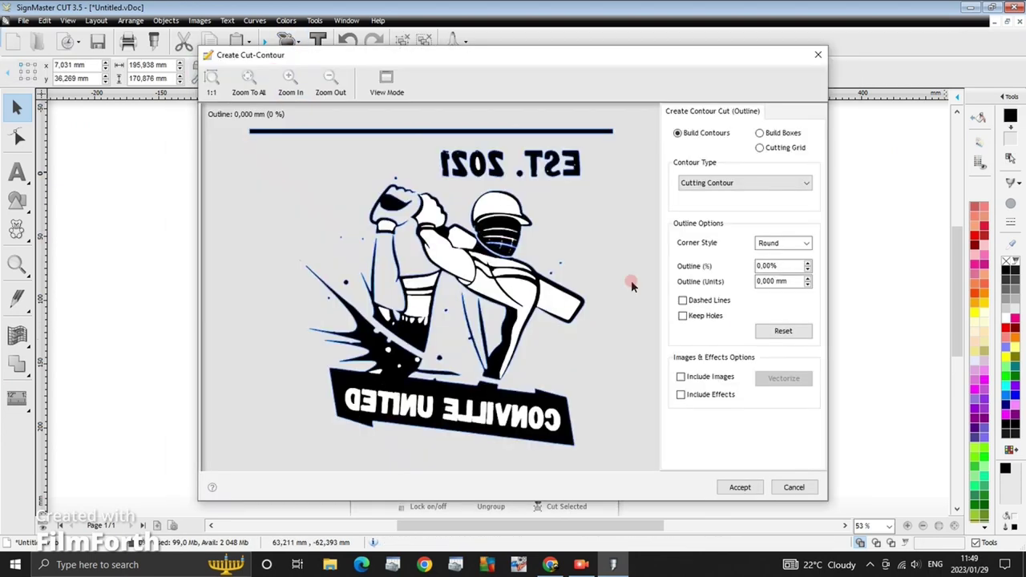
click(683, 316)
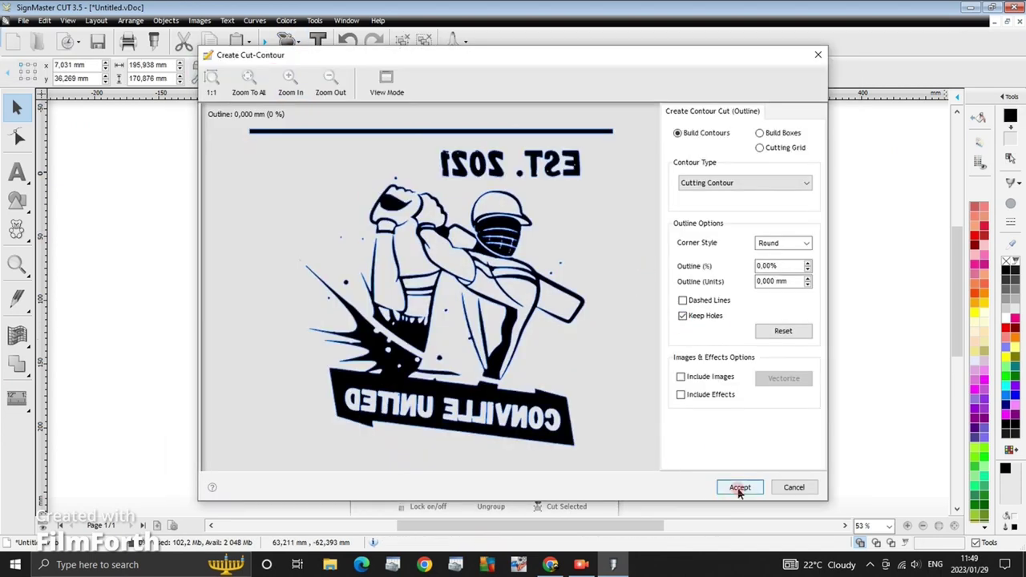
click(740, 487)
mouse_move(515, 332)
mouse_down()
mouse_move(275, 279)
mouse_move(500, 339)
mouse_up()
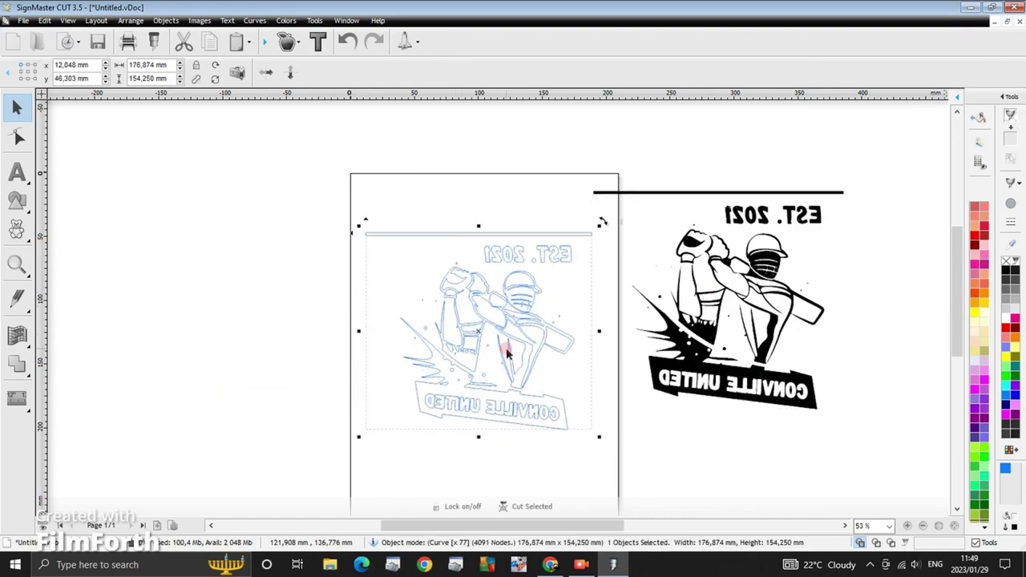
click(744, 297)
drag(744, 298, 774, 305)
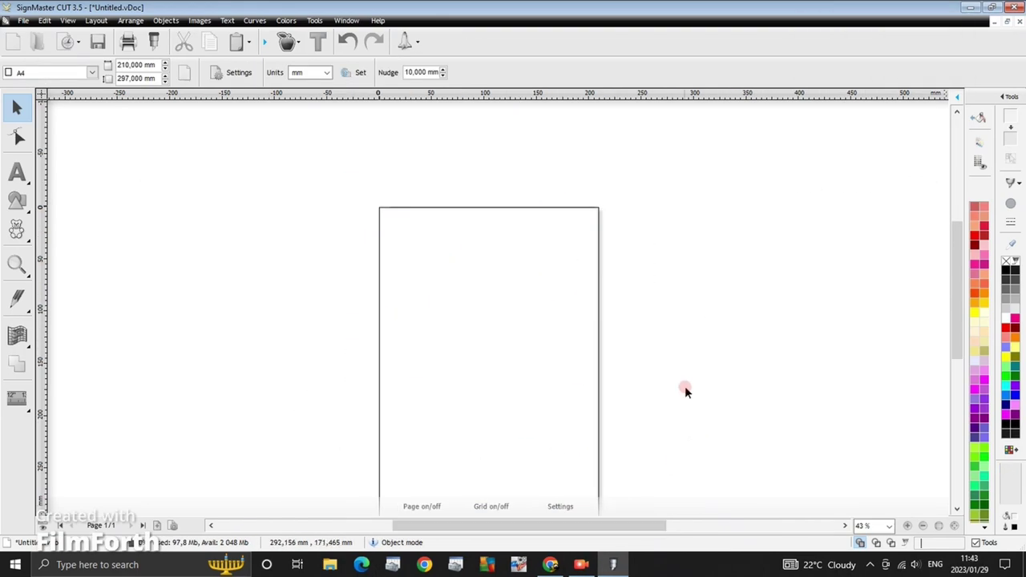
Highlight the Wikipedia article's opening sentence, then clear the selection.
scroll(959, 321, down, 1)
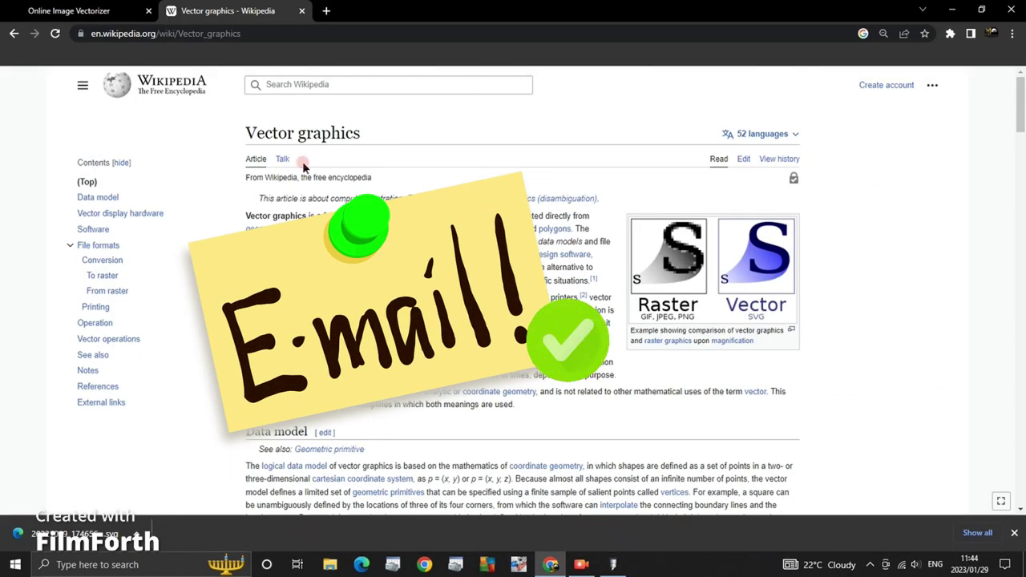
drag(245, 216, 571, 229)
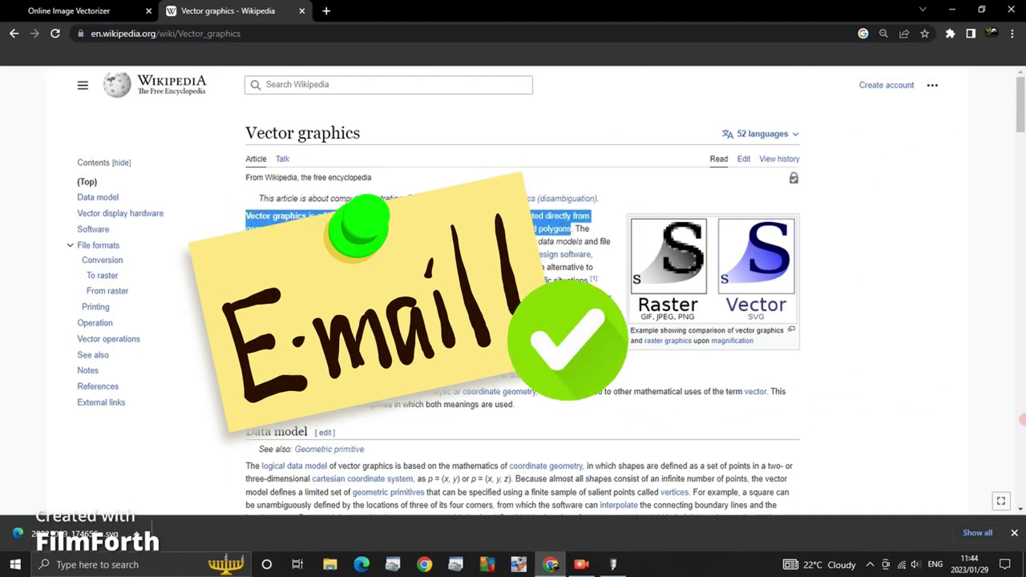
click(605, 226)
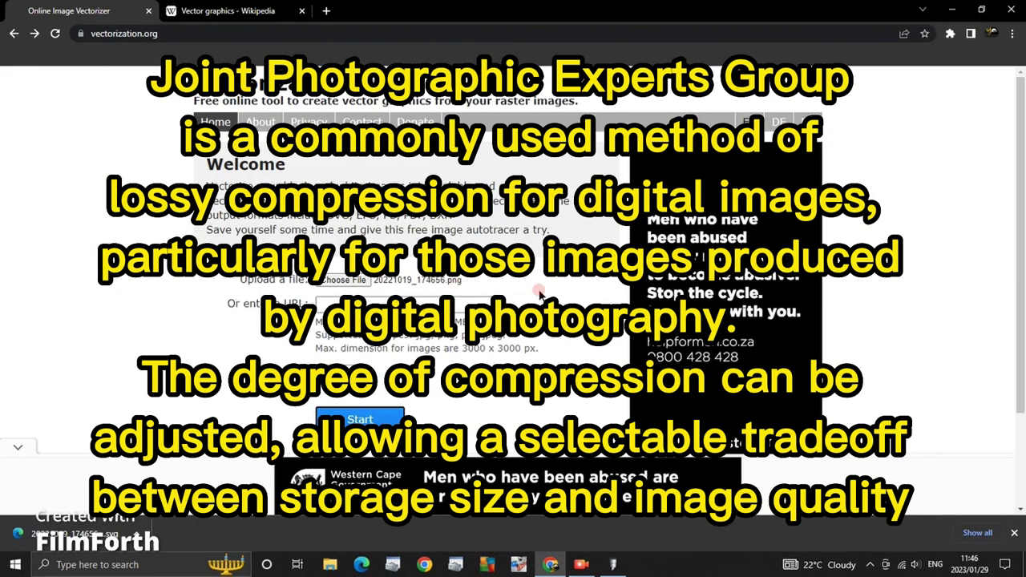
Start vectorizing the chosen cricket club logo PNG to SVG.
click(360, 419)
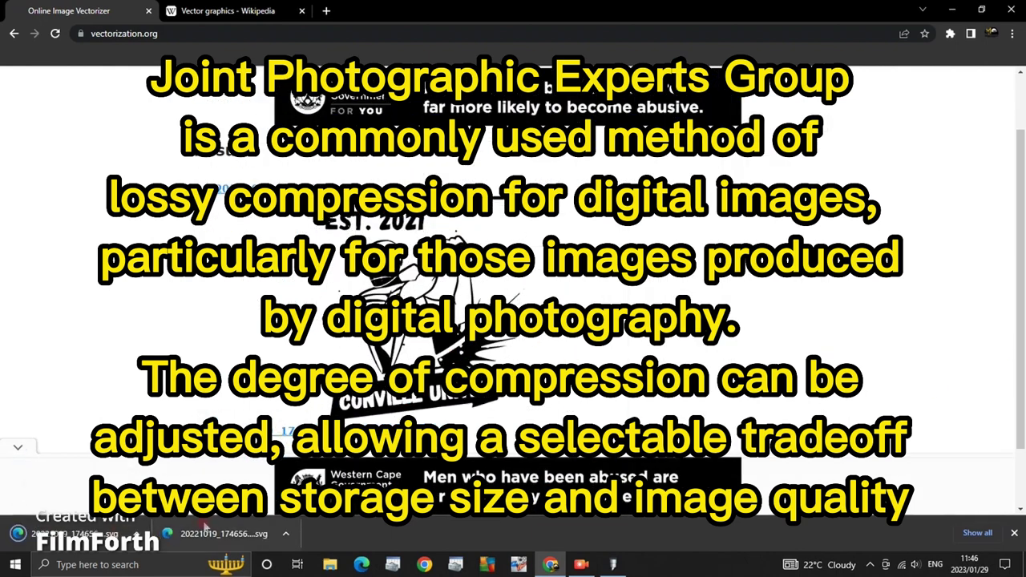
Import the SVG cricket logo, rotate it 180 degrees, and mirror it.
key(ctrl+i)
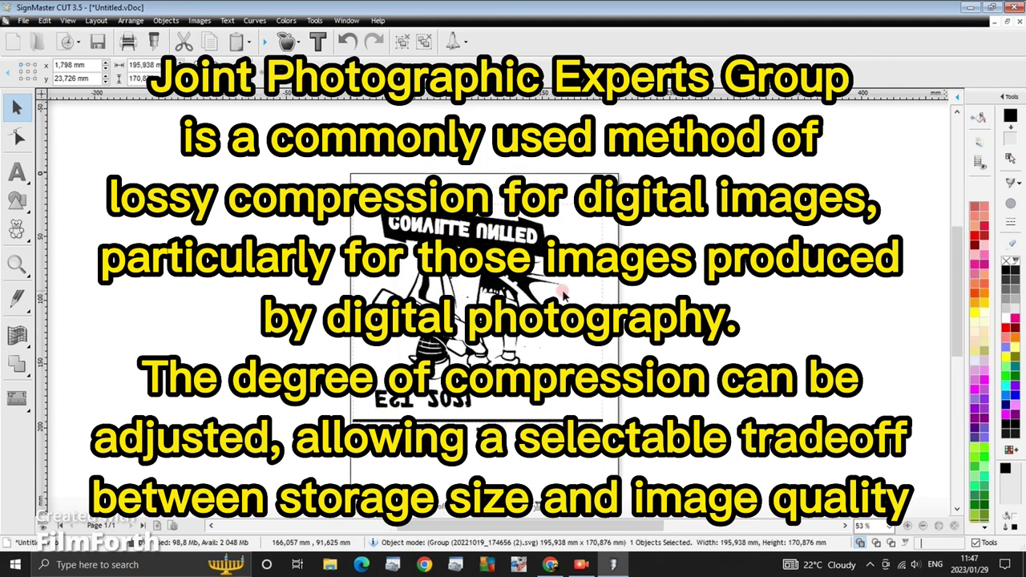
right_click(484, 332)
mouse_move(634, 417)
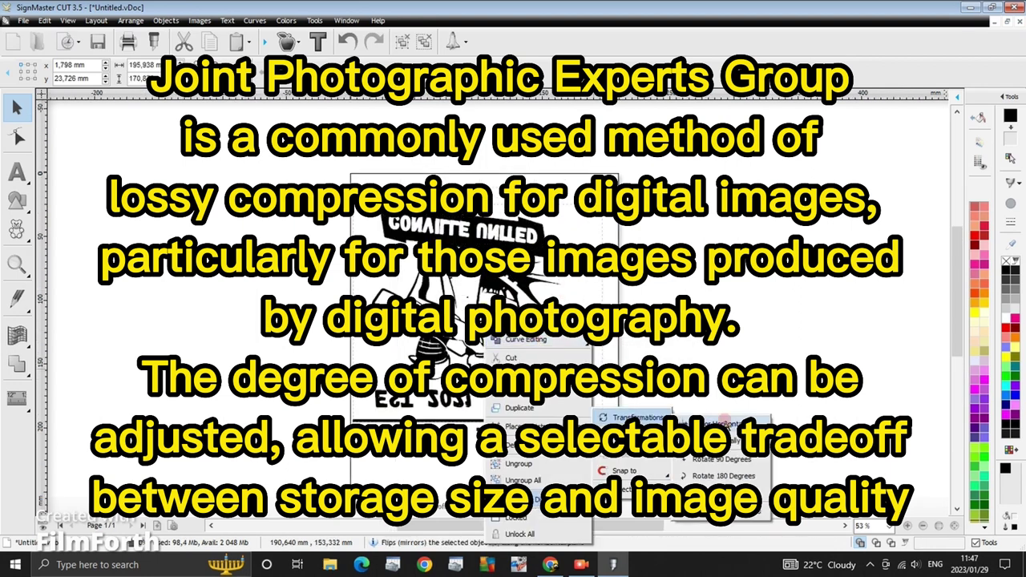
click(704, 473)
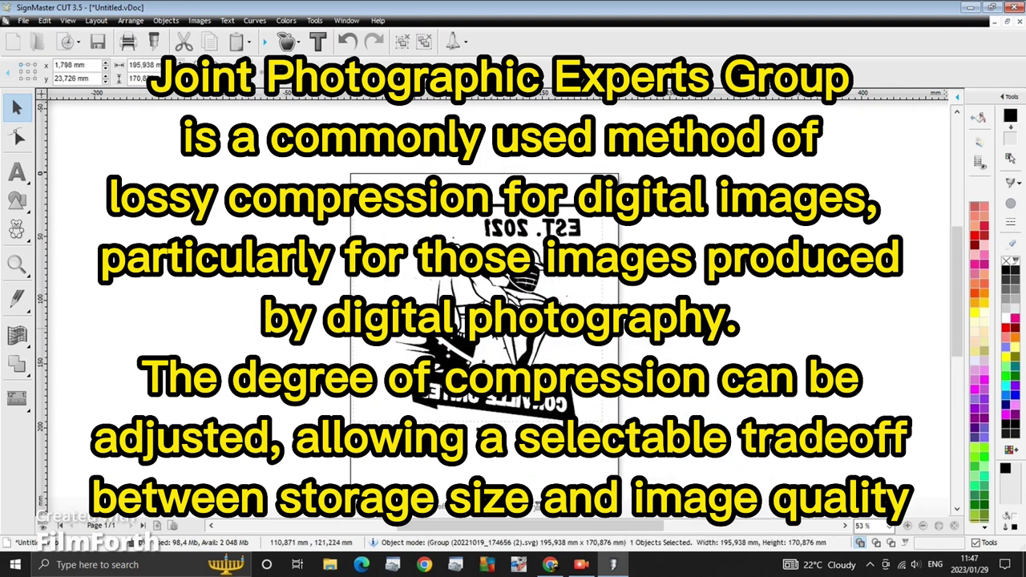
right_click(690, 477)
click(834, 405)
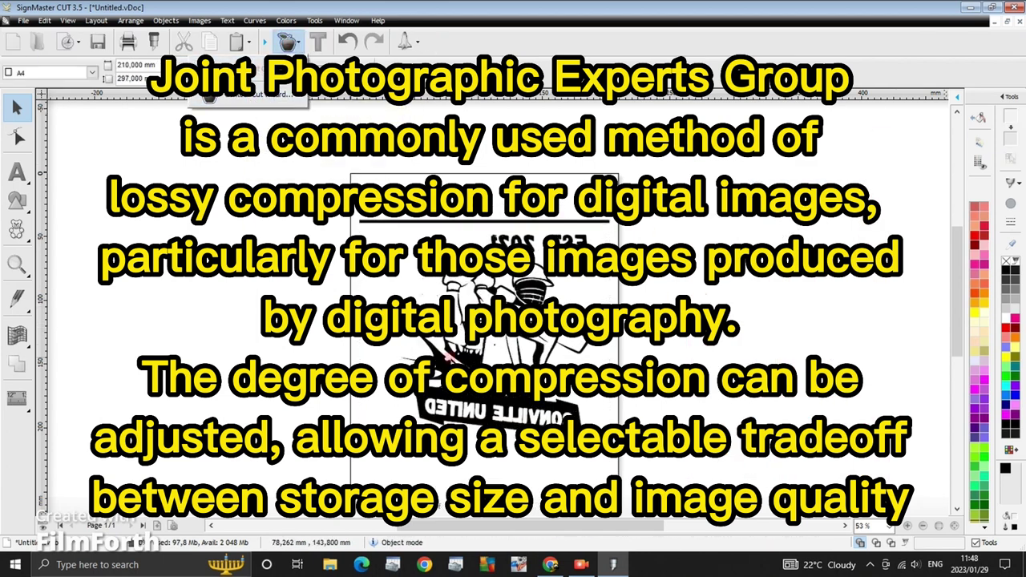
Create and accept the logo's cut contour, then drag the outline away from it.
click(296, 43)
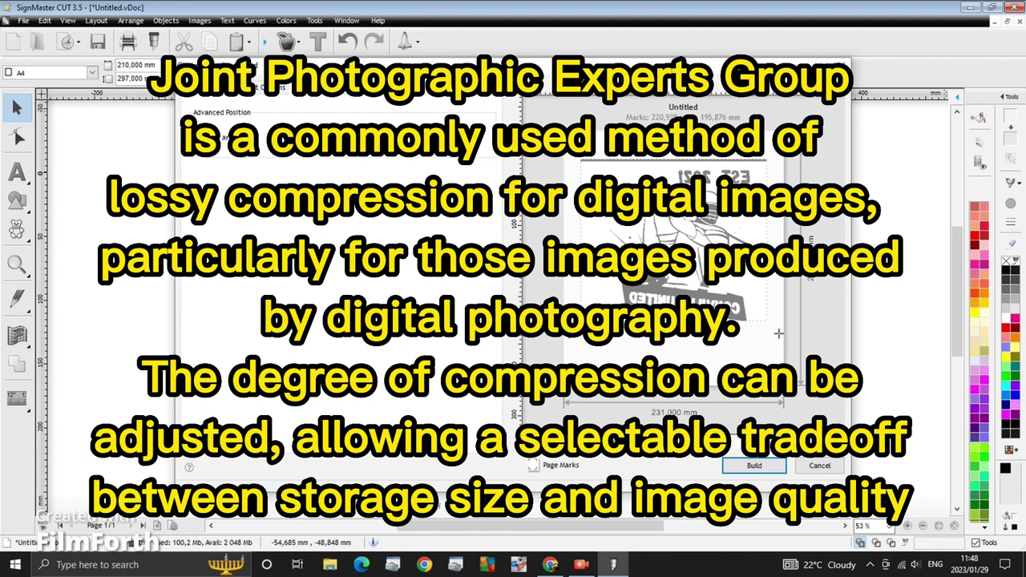
click(753, 465)
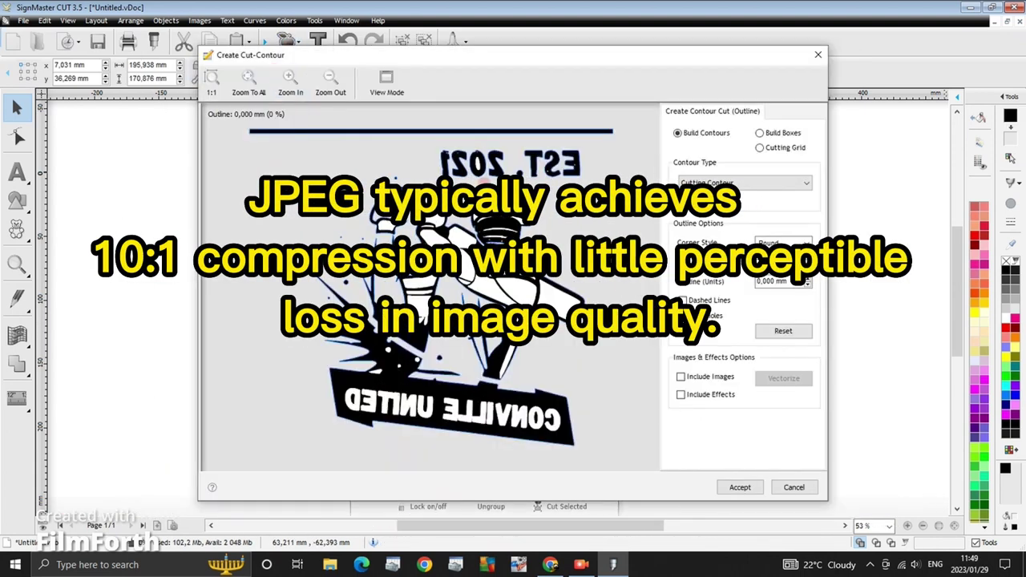
click(740, 487)
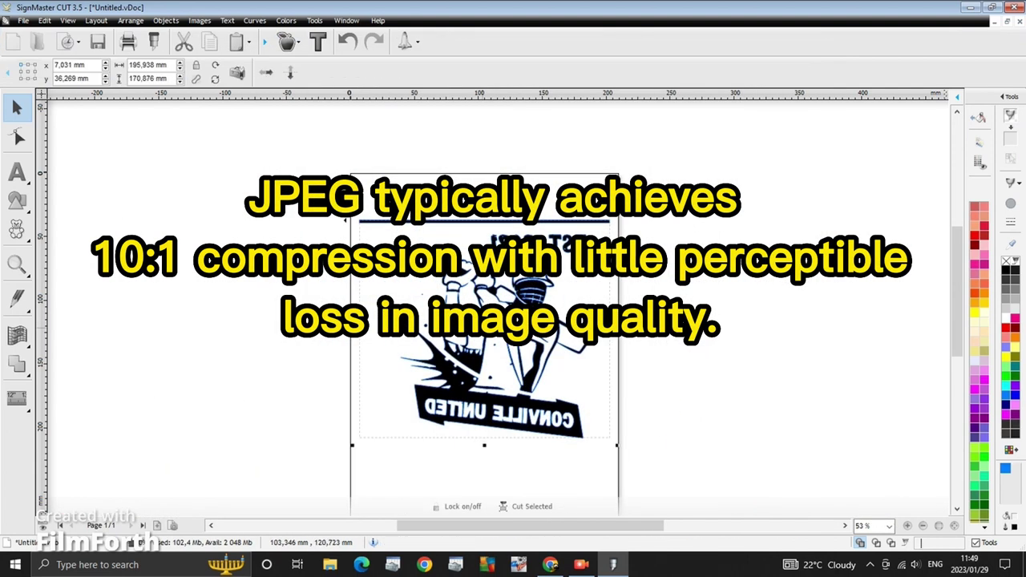
mouse_move(449, 305)
mouse_down()
mouse_move(491, 339)
mouse_move(783, 307)
mouse_up()
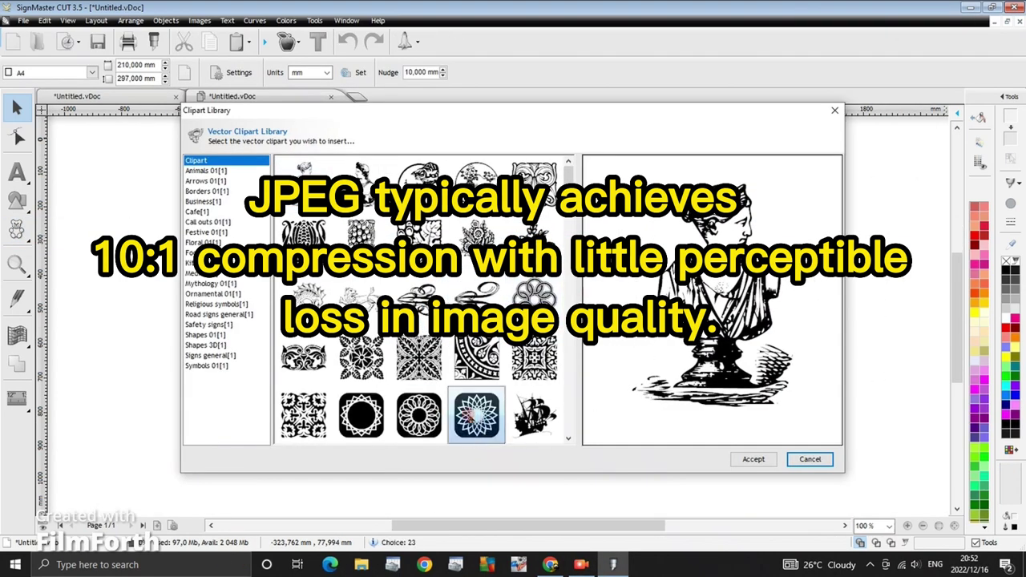
Insert the rosette clipart, build its cut contour with Keep Holes, and shift the image aside.
double_click(478, 415)
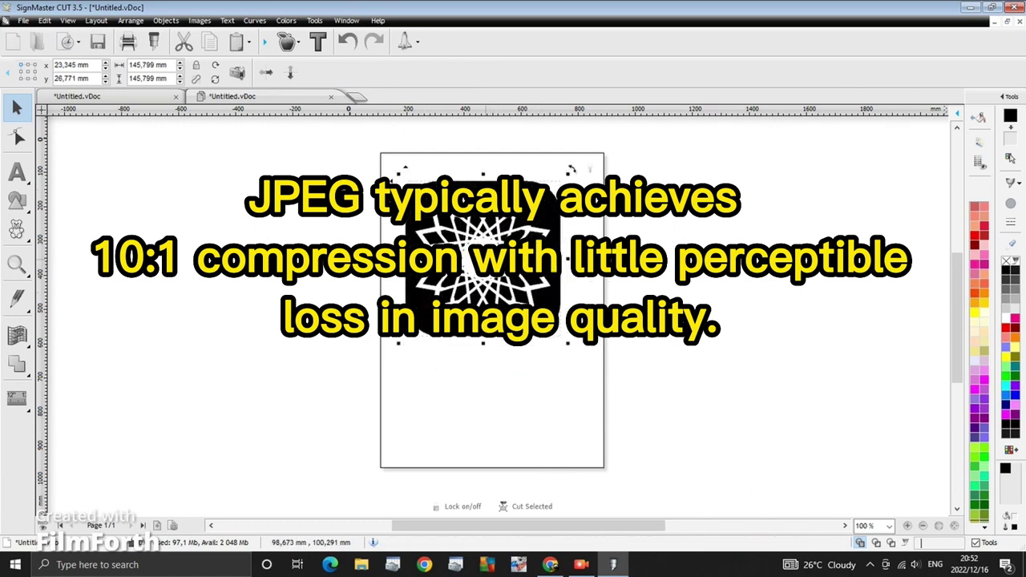
click(299, 41)
click(240, 67)
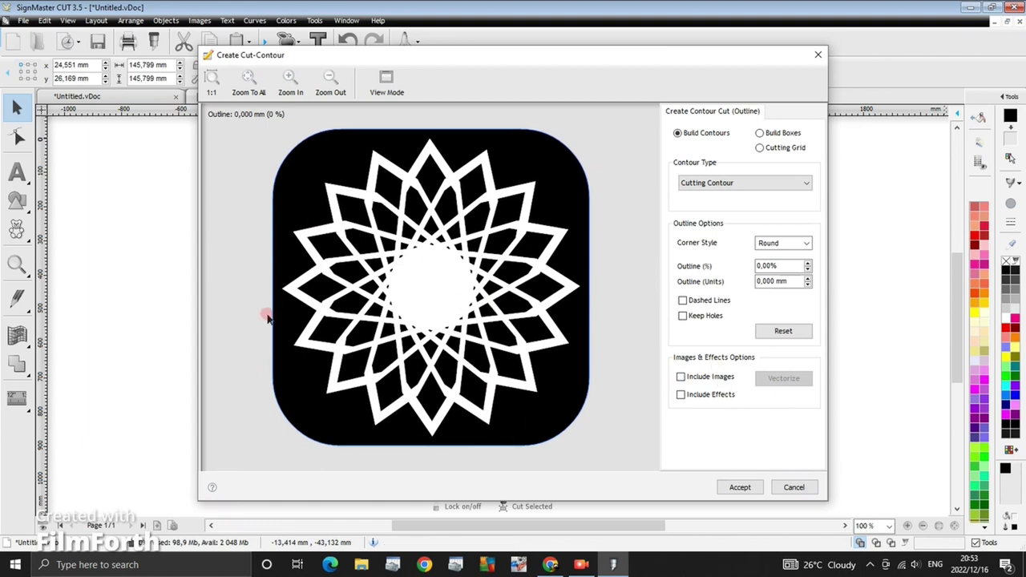
click(682, 315)
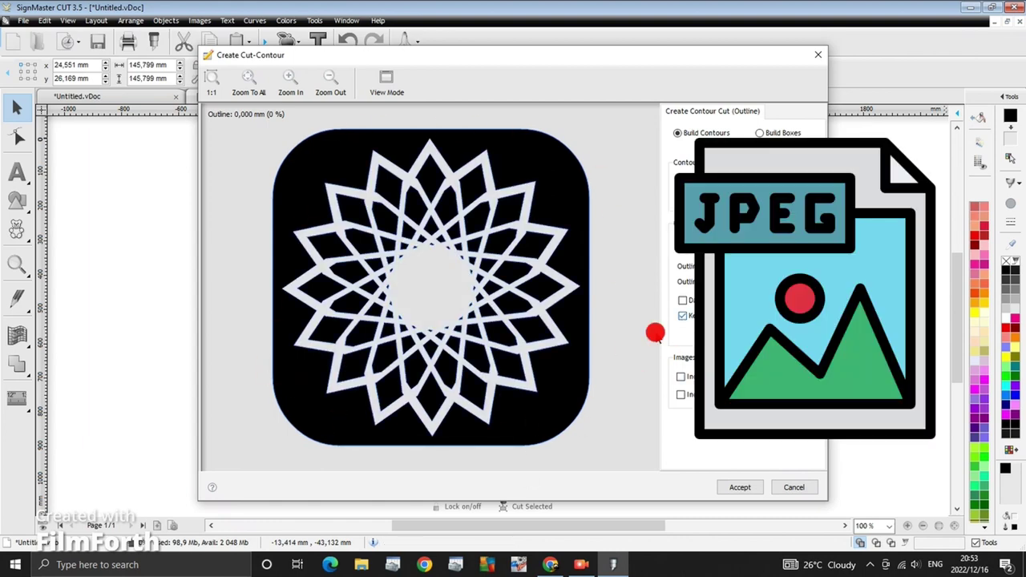
click(741, 487)
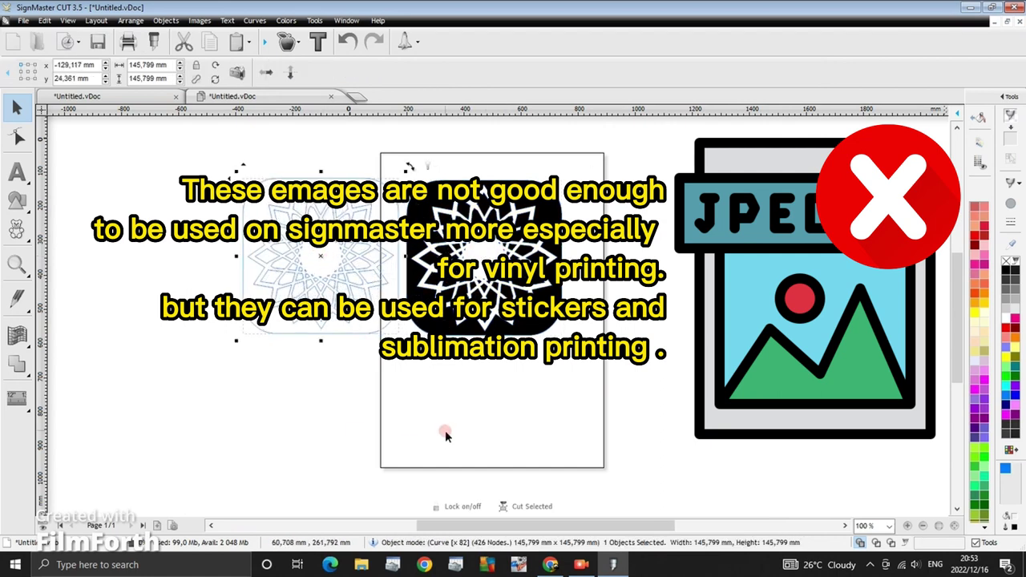
drag(498, 288, 514, 290)
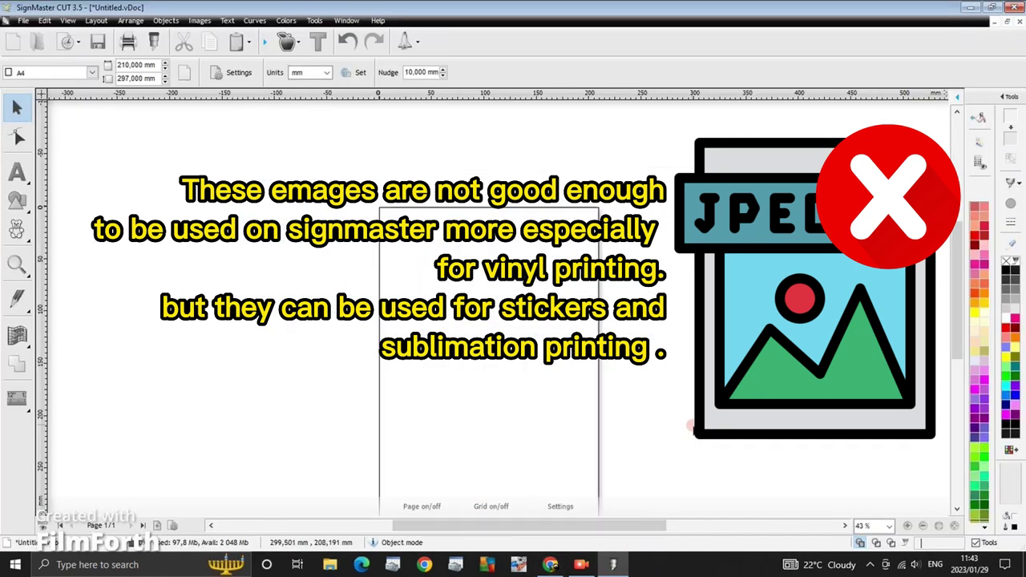
drag(959, 308, 959, 320)
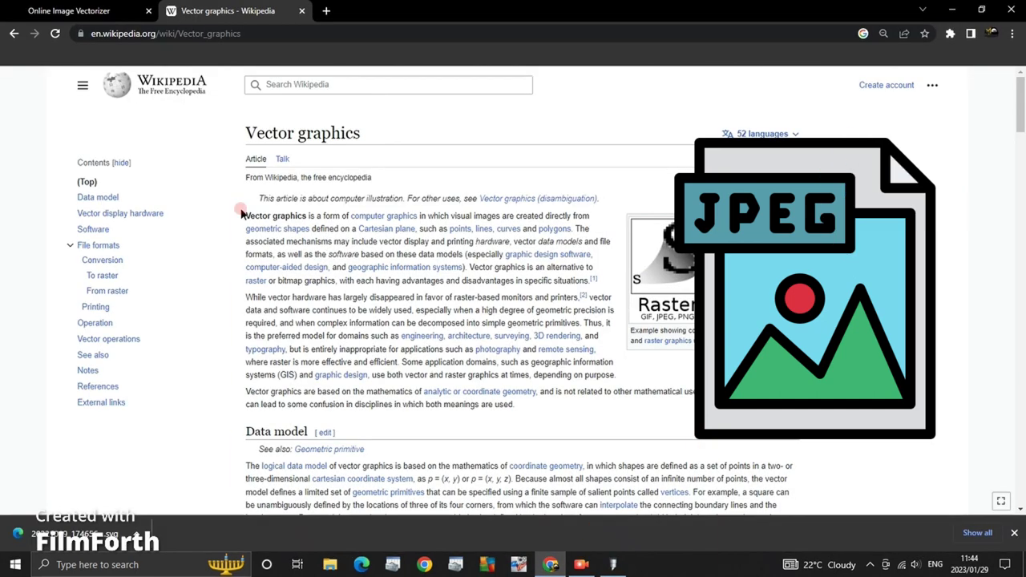
Highlight the Wikipedia definition's first sentence, then start vectorizing the uploaded Conville United logo.
drag(373, 215, 571, 229)
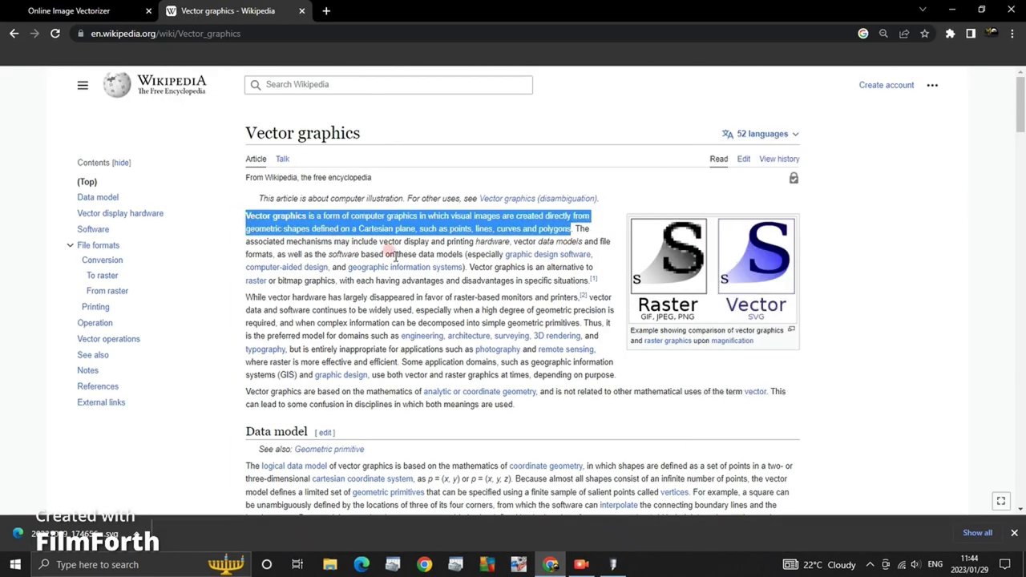
click(606, 229)
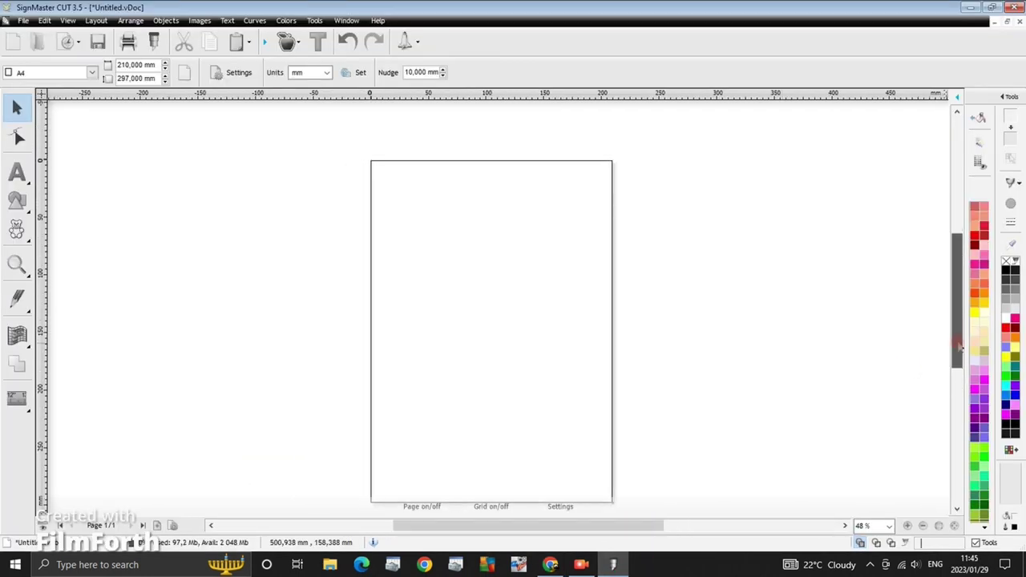
drag(958, 346, 959, 351)
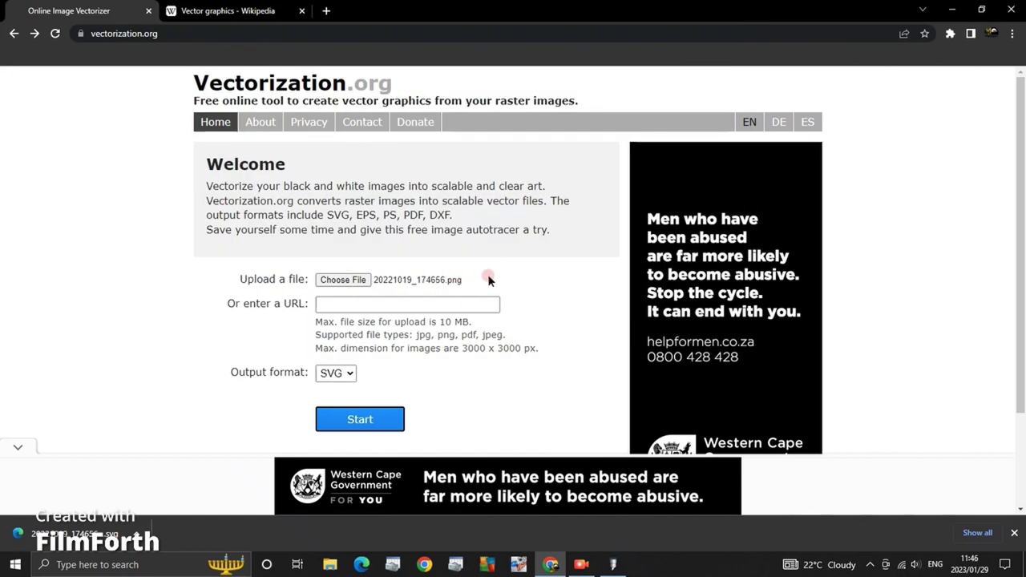
click(382, 423)
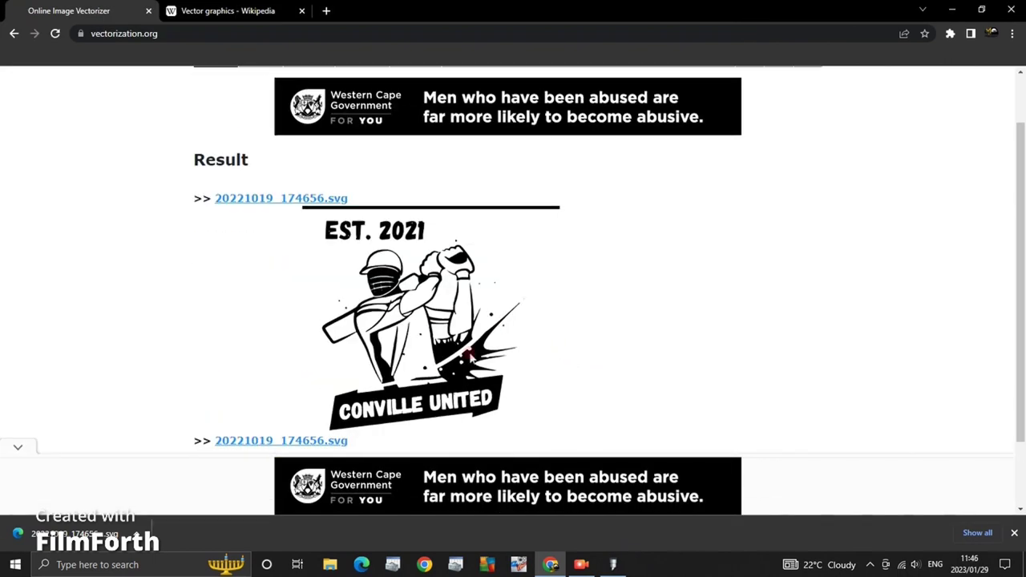
In SignMaster, import the vectorized SVG logo via File > Import and place it.
click(626, 566)
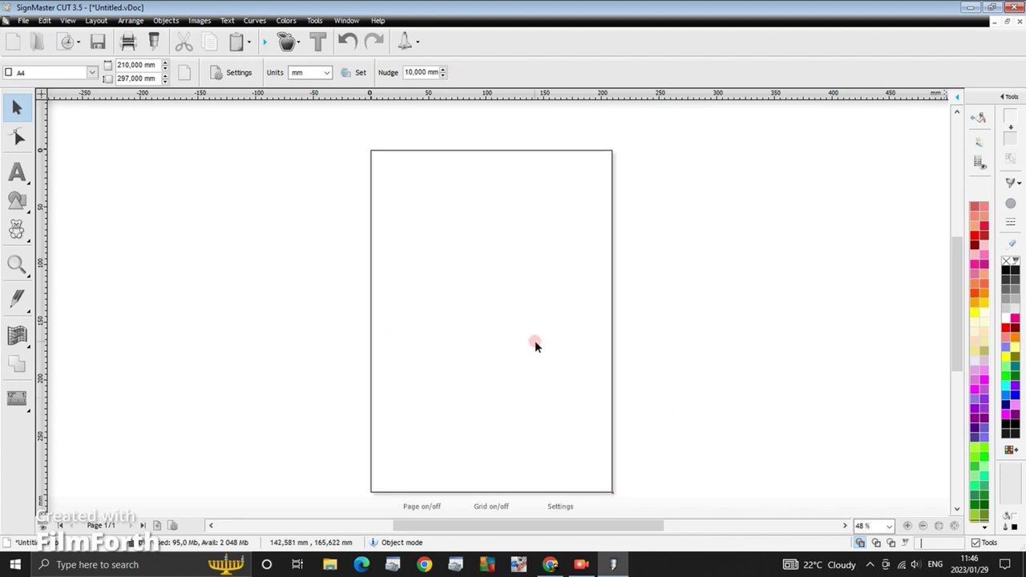
click(23, 21)
click(41, 145)
double_click(224, 240)
click(796, 169)
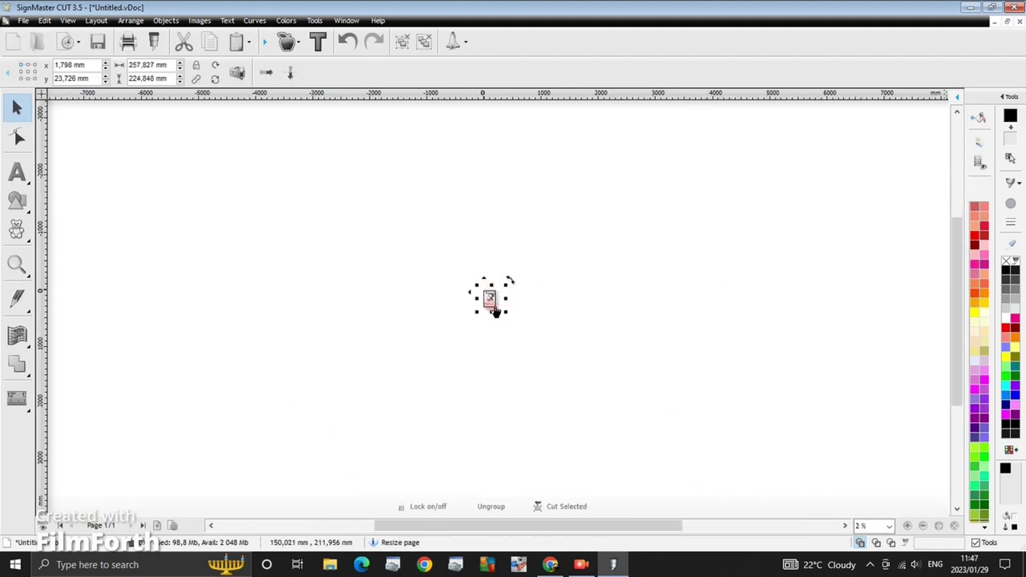
Rotate the Conville United logo 180 degrees so it appears mirrored.
scroll(492, 298, up, 10)
right_click(486, 315)
mouse_move(527, 340)
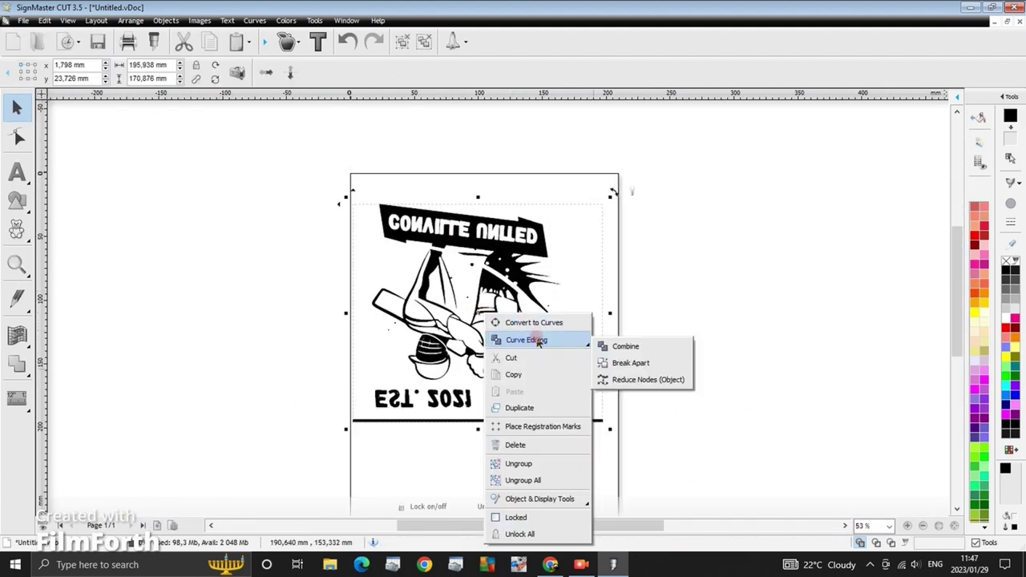
click(706, 475)
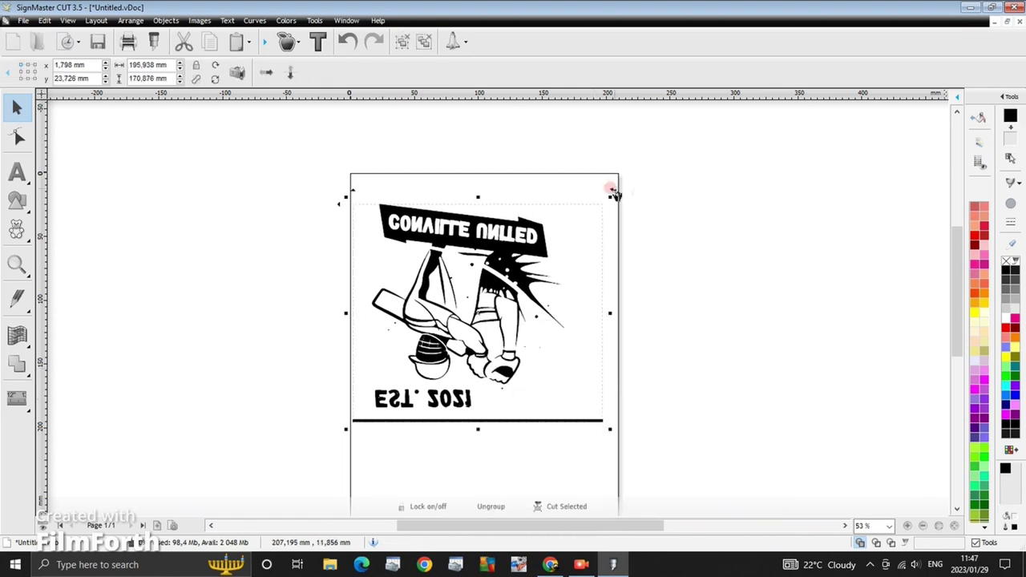
click(289, 42)
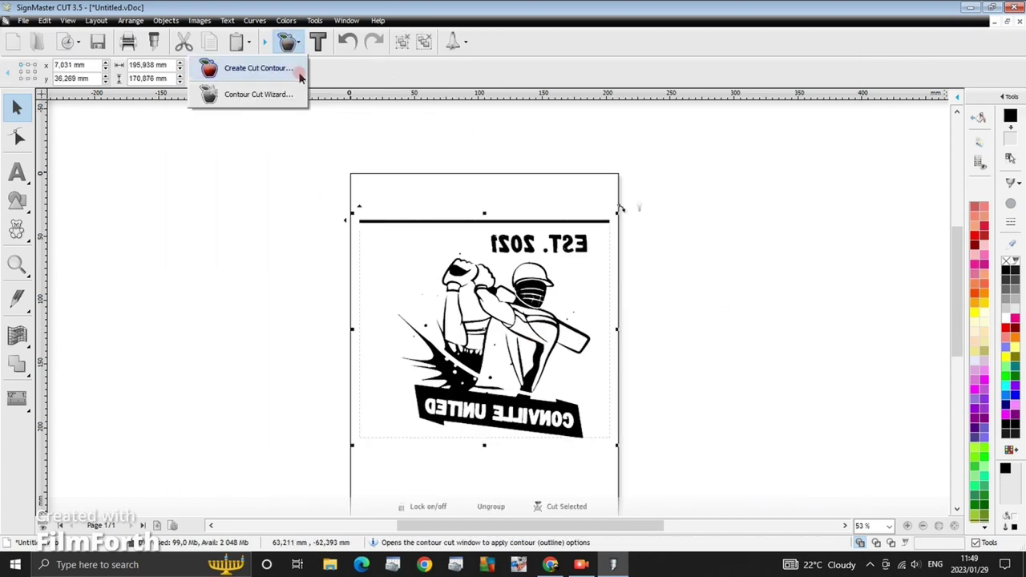
Create a cut contour with Keep Holes on, then drag the outline and black logo apart.
click(295, 70)
click(682, 315)
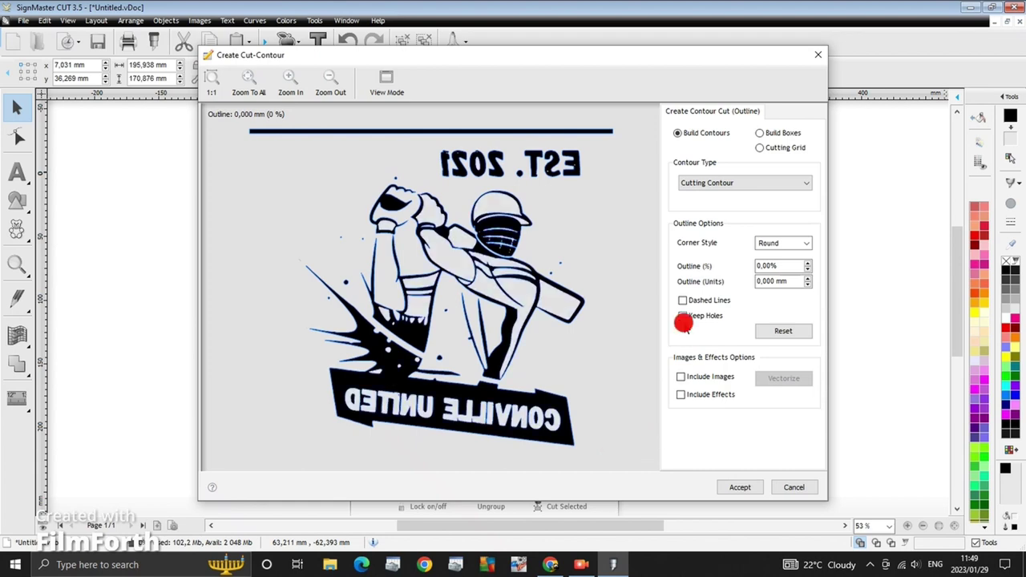
click(740, 487)
drag(427, 295, 479, 341)
drag(758, 302, 773, 304)
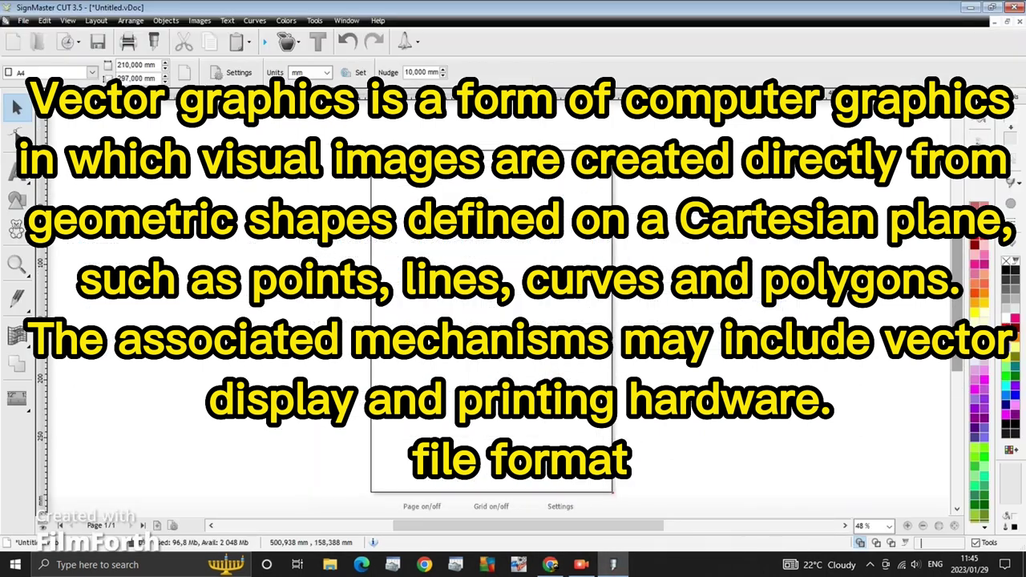
Back in Chrome, start vectorizing the uploaded logo on vectorization.org.
click(547, 567)
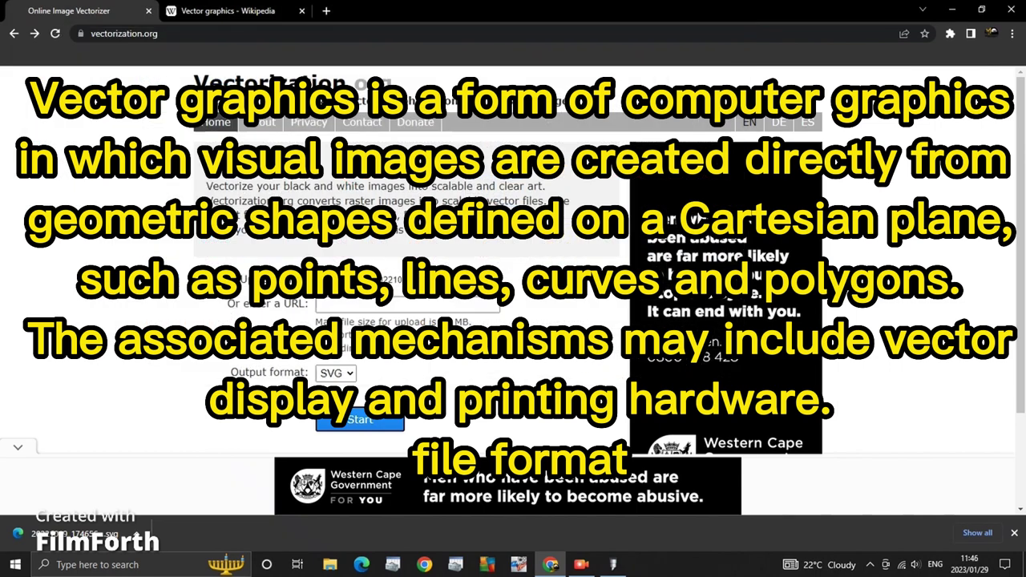
click(360, 420)
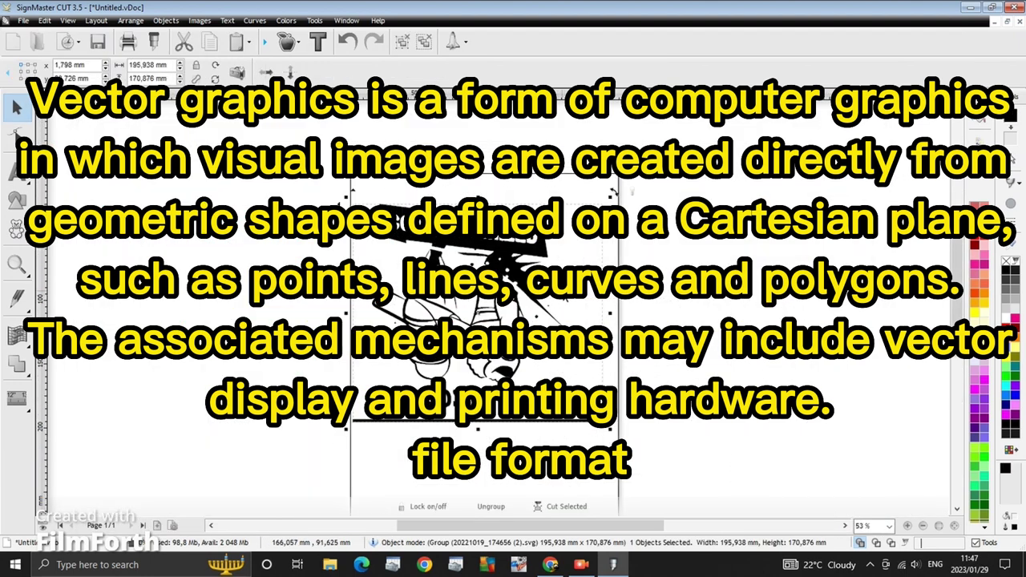
Rotate the imported logo 180 degrees via Transform, then deselect it.
right_click(480, 255)
right_click(488, 319)
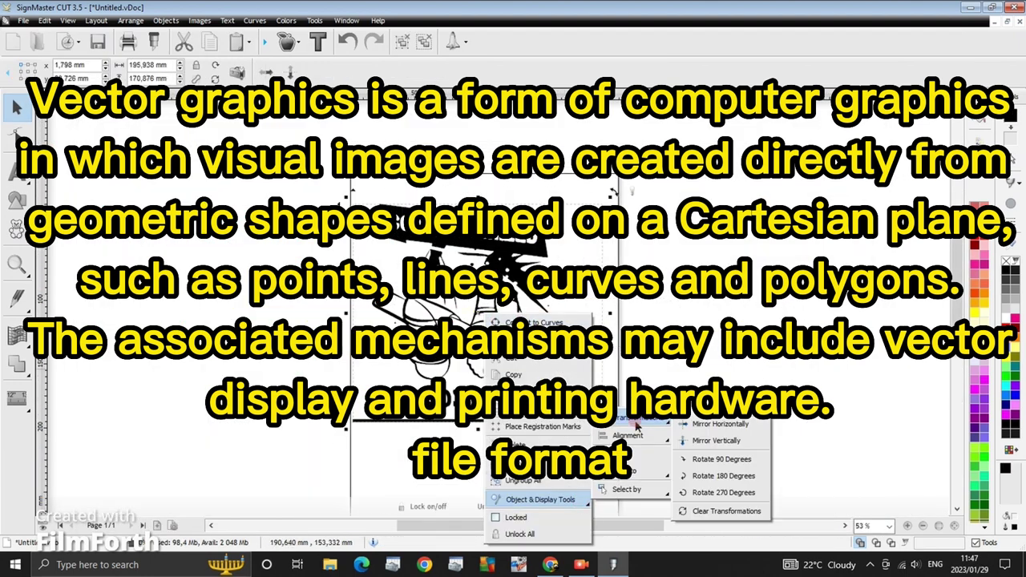
click(722, 476)
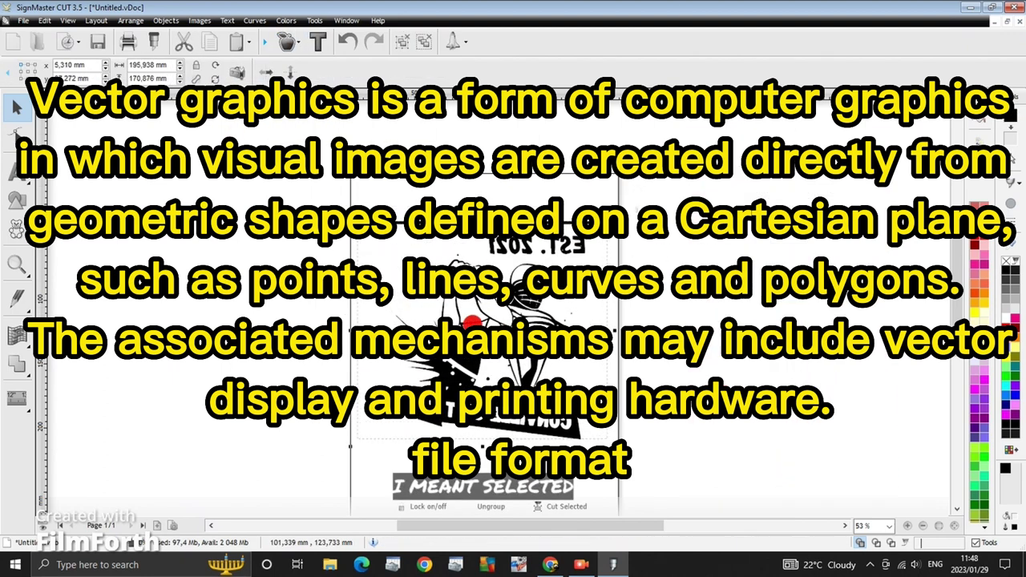
click(642, 313)
Open the Contour Cut Wizard, view its PDF settings, and close it.
click(289, 42)
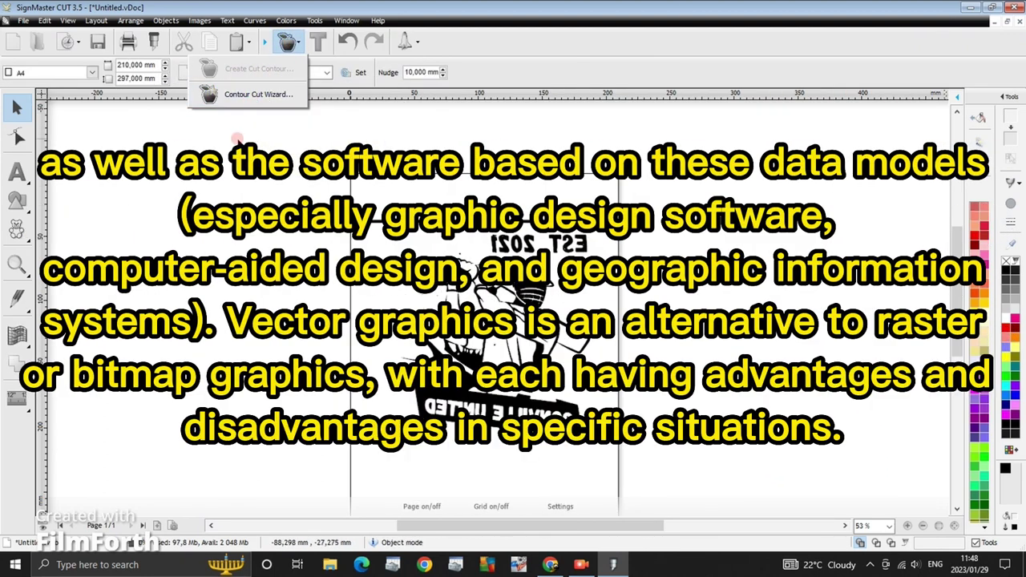
click(241, 94)
click(315, 87)
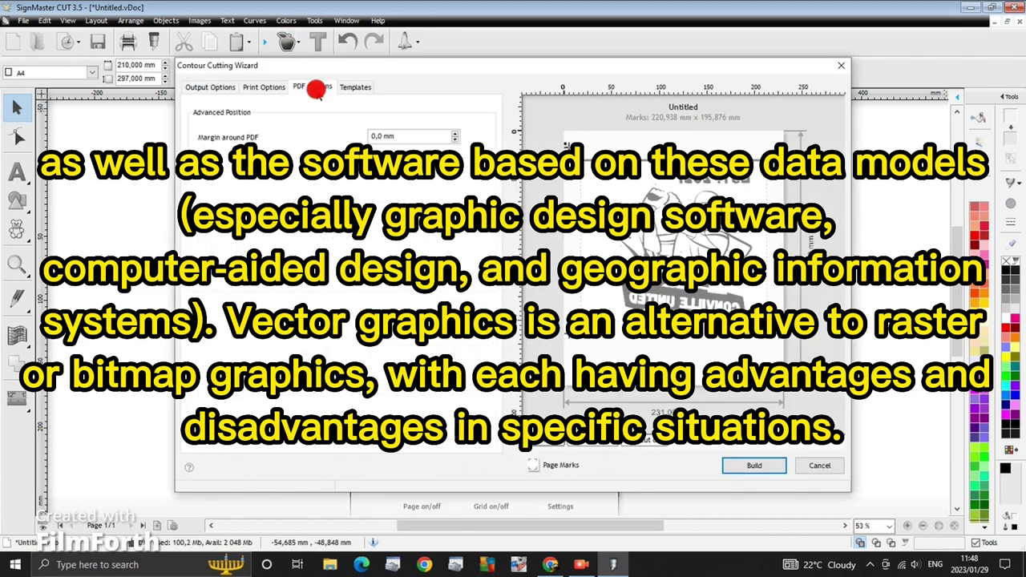
click(841, 65)
Create and accept a cut contour, then drag the outline aside on the canvas.
click(288, 42)
click(291, 71)
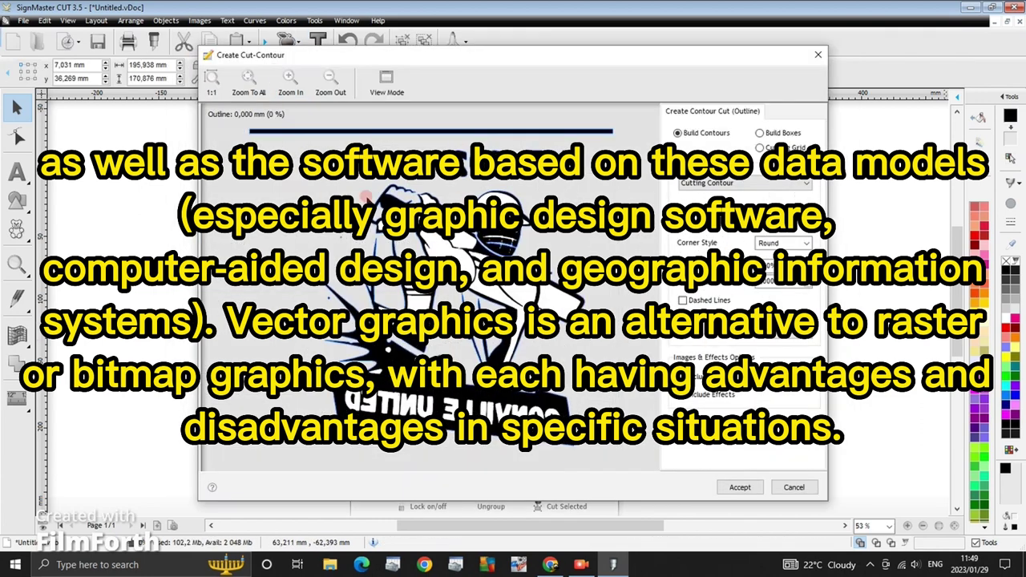
click(740, 486)
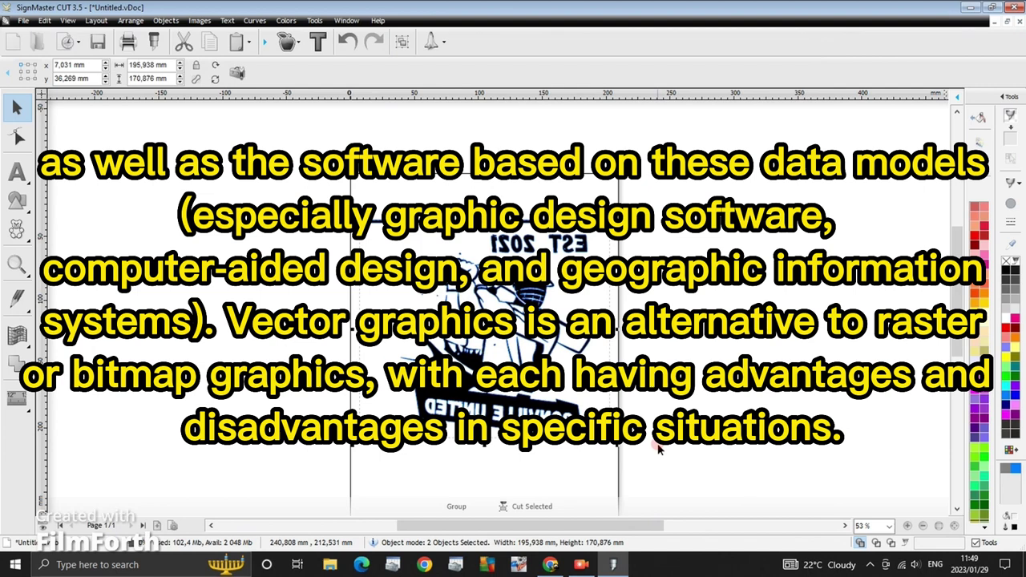
drag(425, 299, 785, 307)
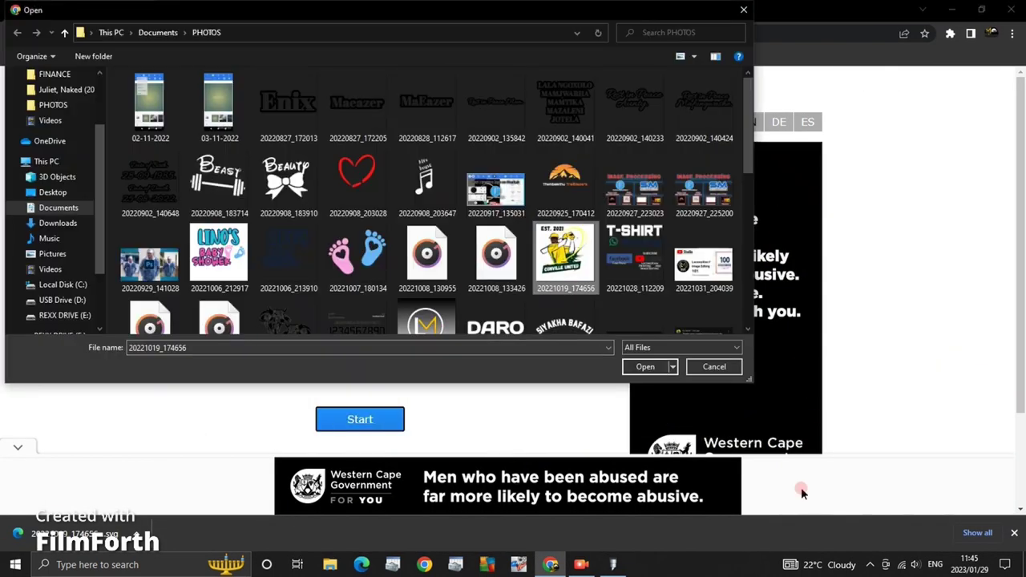
Confirm 20221019_174656 as the upload and start its SVG conversion.
key(Return)
click(385, 419)
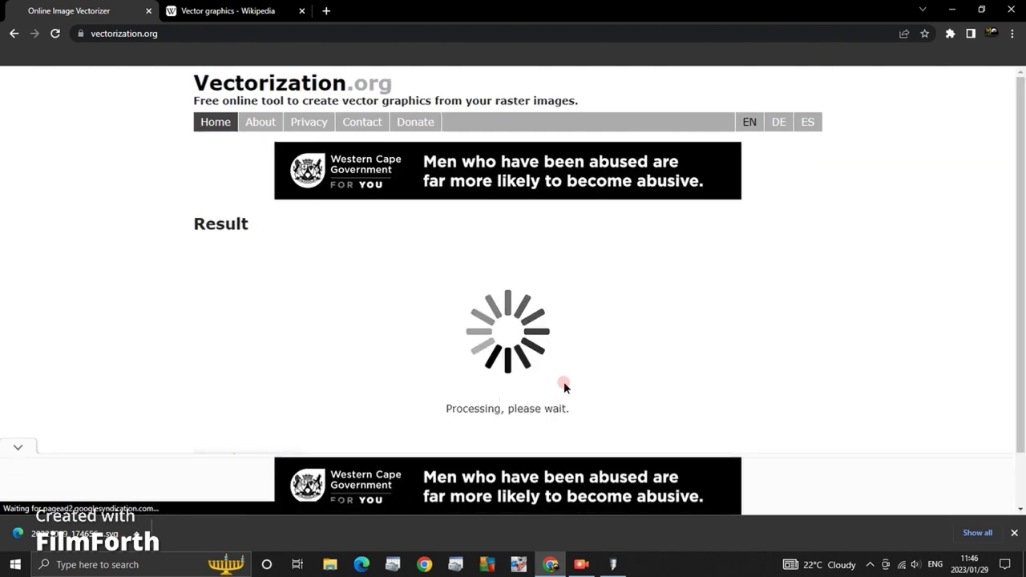
scroll(1019, 351, down, 1)
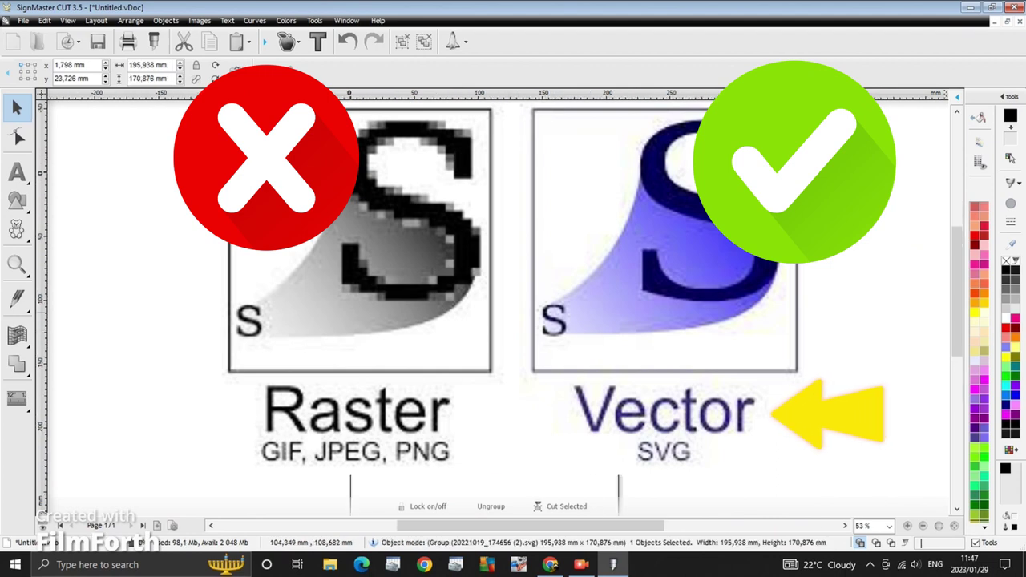
Nudge the logo down slightly and create its cut contour.
right_click(485, 476)
mouse_move(631, 489)
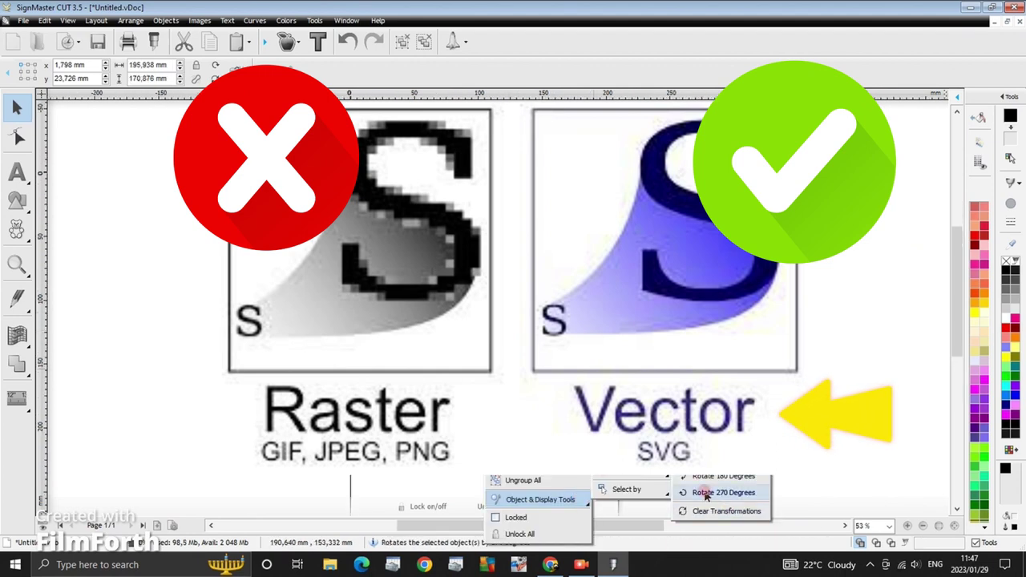
key(Escape)
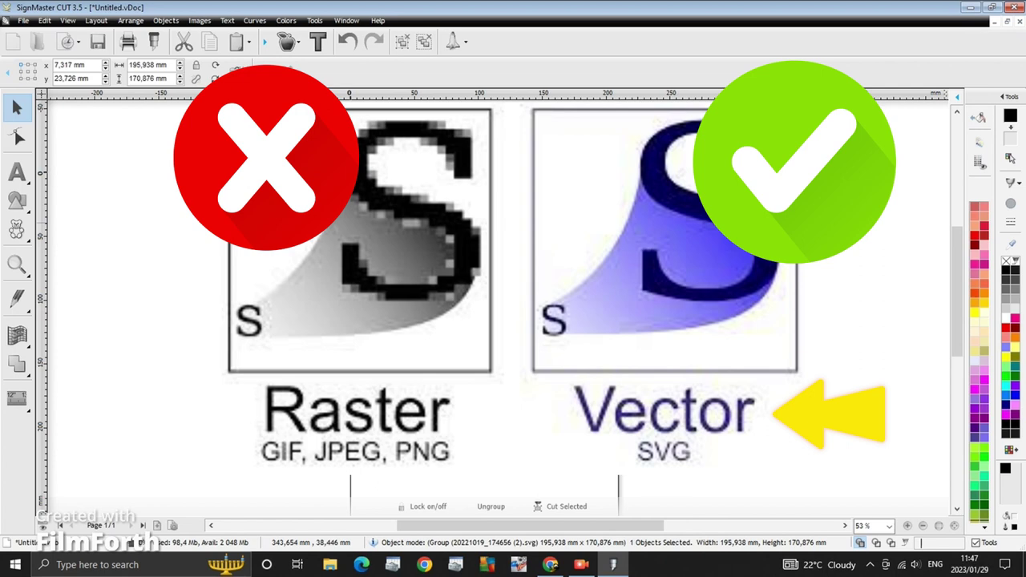
drag(794, 218, 794, 234)
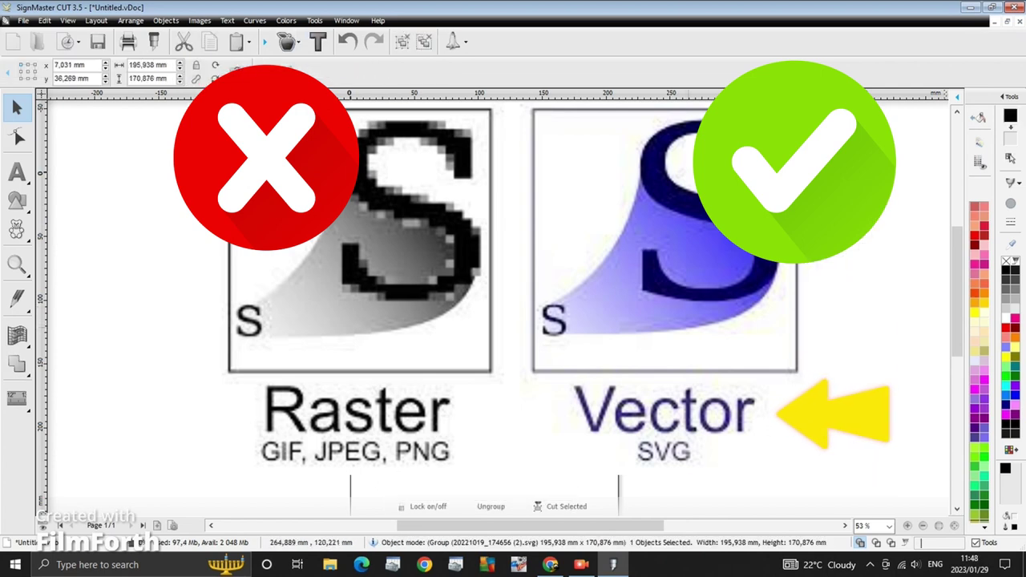
click(289, 42)
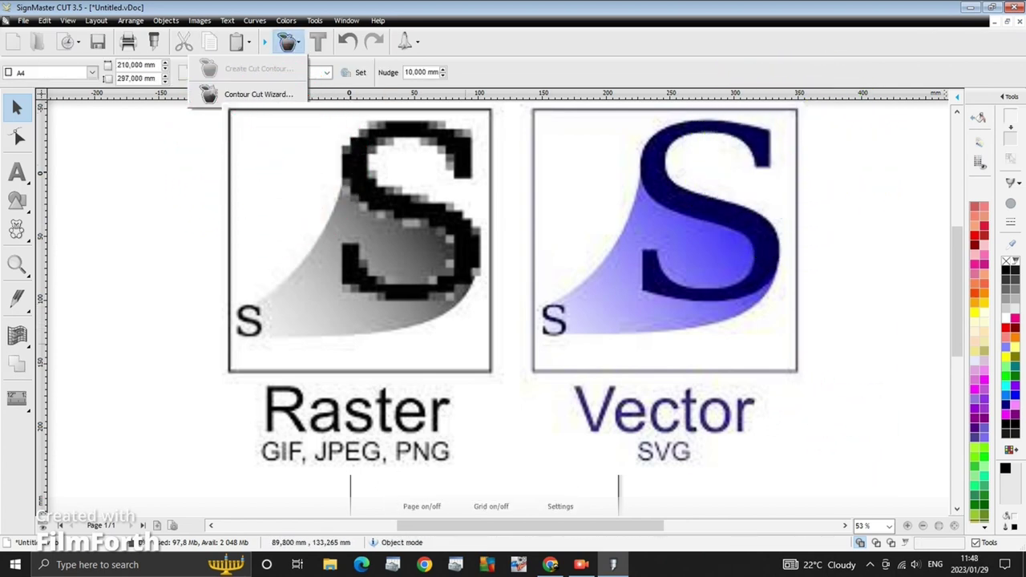
click(241, 94)
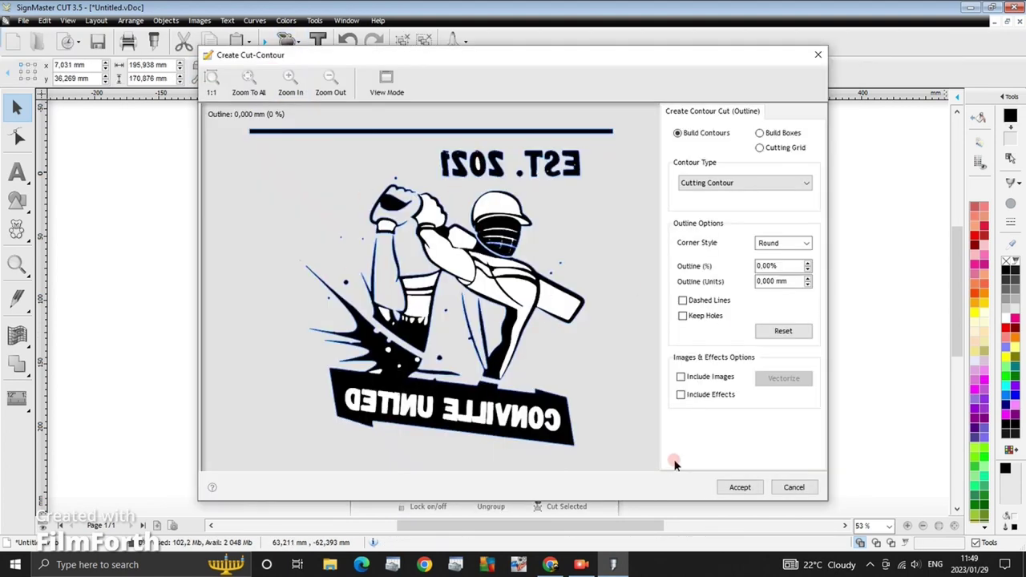
click(740, 486)
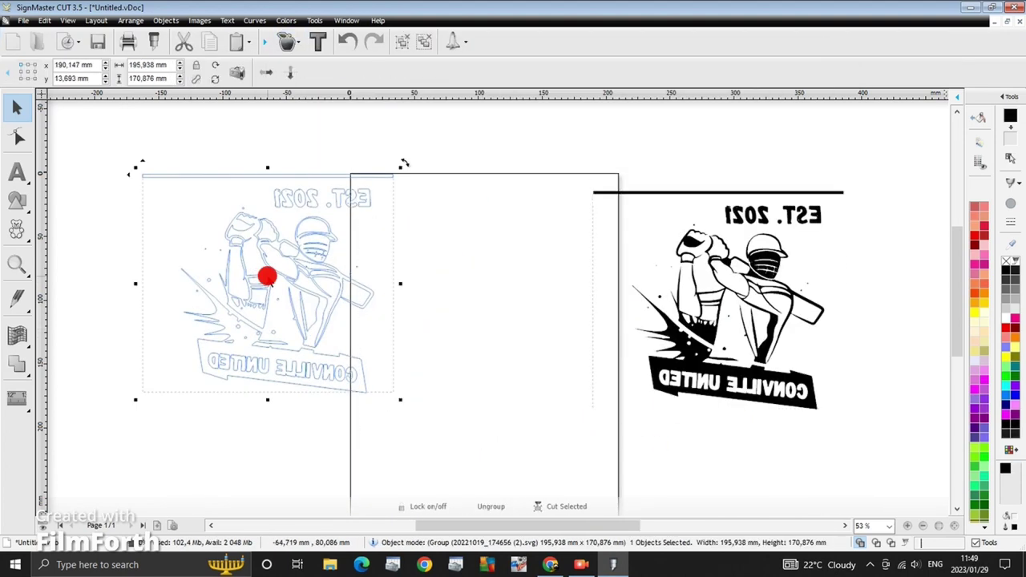
Place the contour left of the logo, then highlight Wikipedia's vector graphics definition.
drag(266, 277, 473, 325)
drag(734, 312, 776, 307)
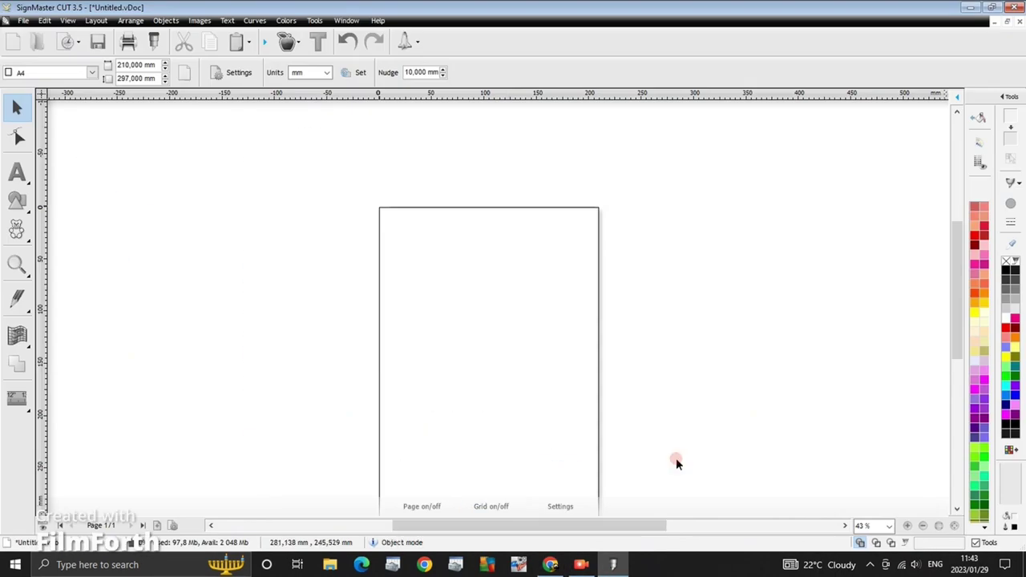
drag(957, 307, 959, 320)
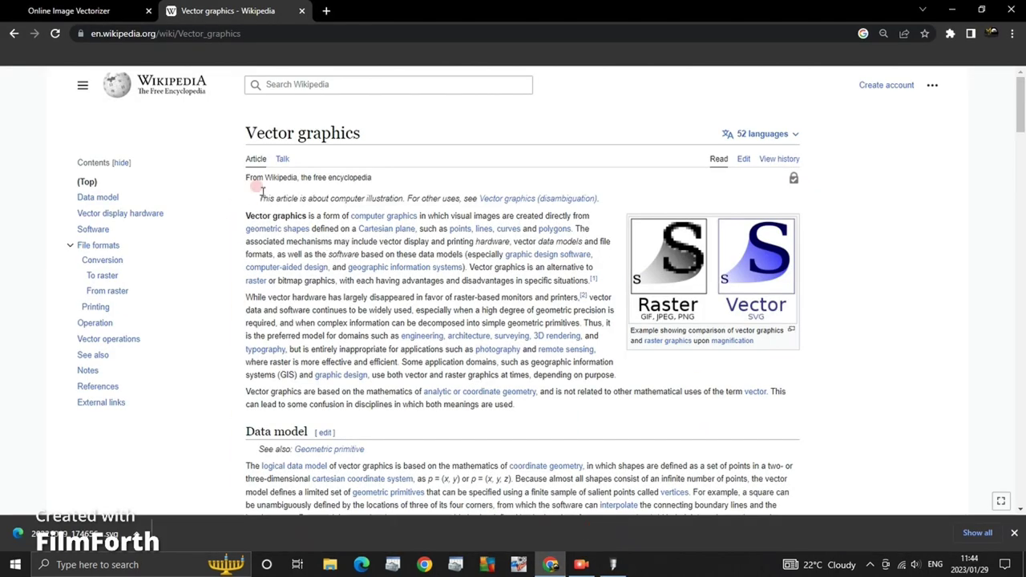
drag(246, 213, 572, 230)
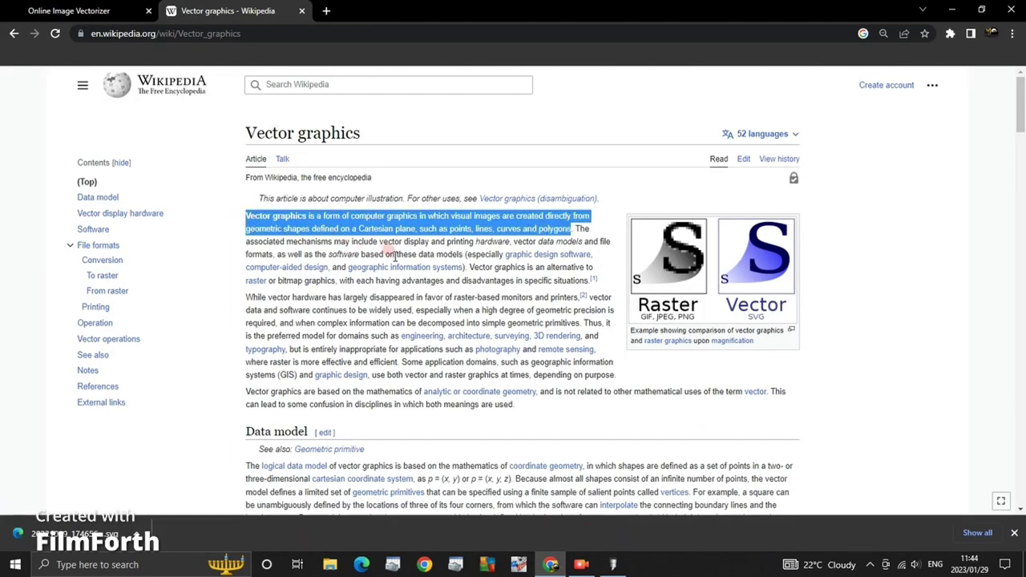
Clear the Wikipedia highlight and choose 20221019_174656.png in the Open dialog.
click(606, 228)
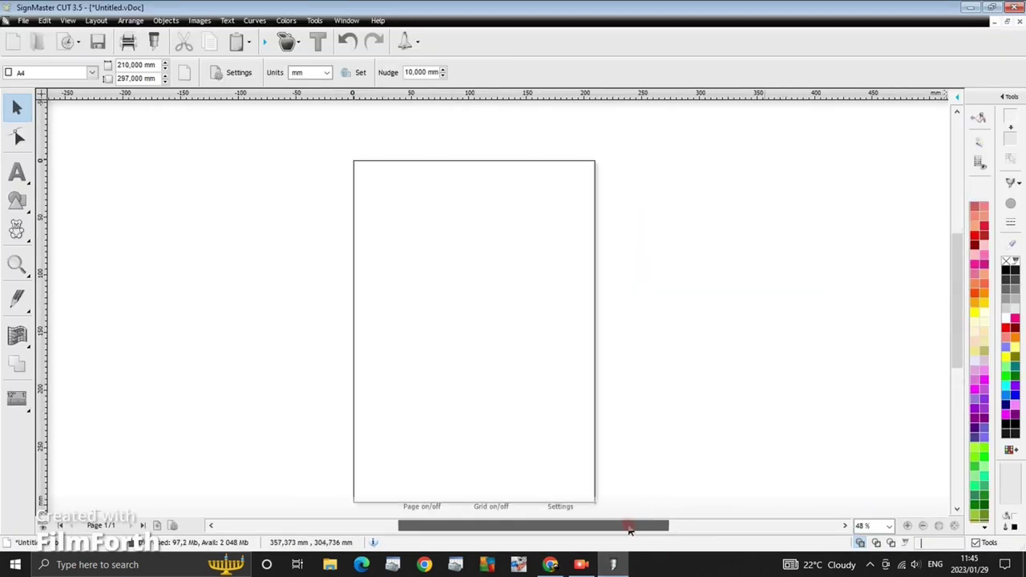
drag(630, 530, 625, 530)
drag(958, 344, 958, 350)
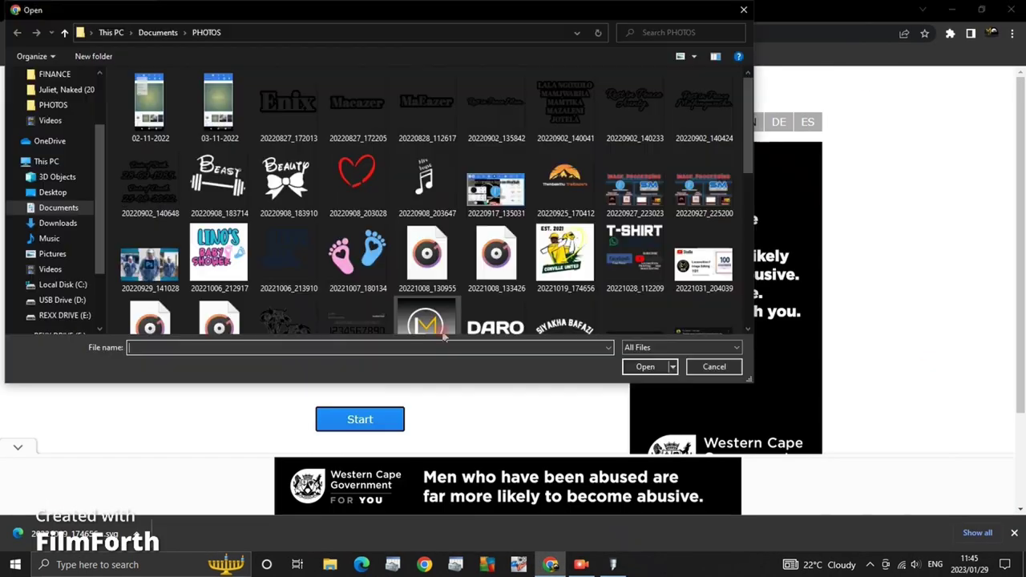
click(541, 269)
click(654, 371)
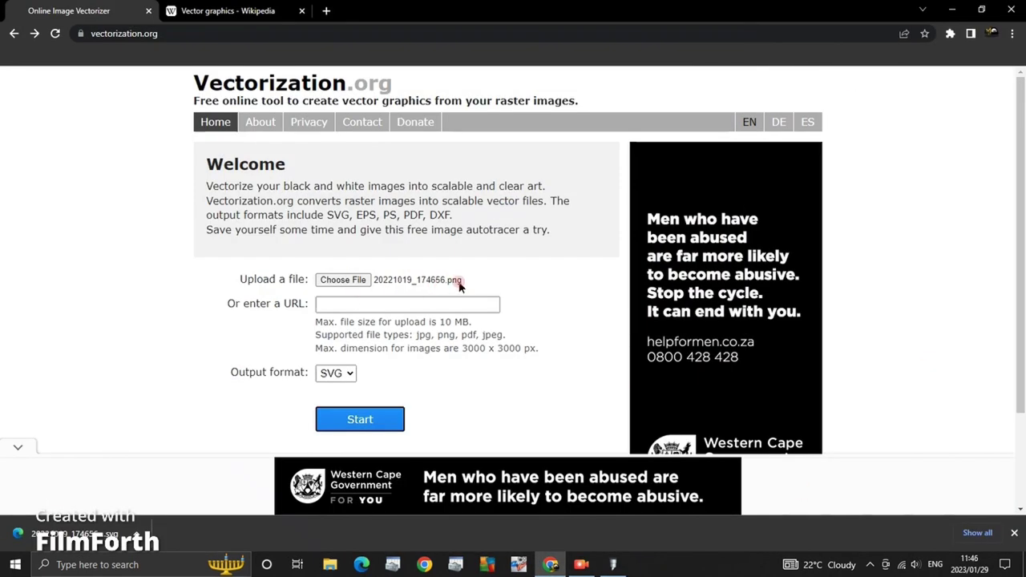
scroll(585, 372, down, 1)
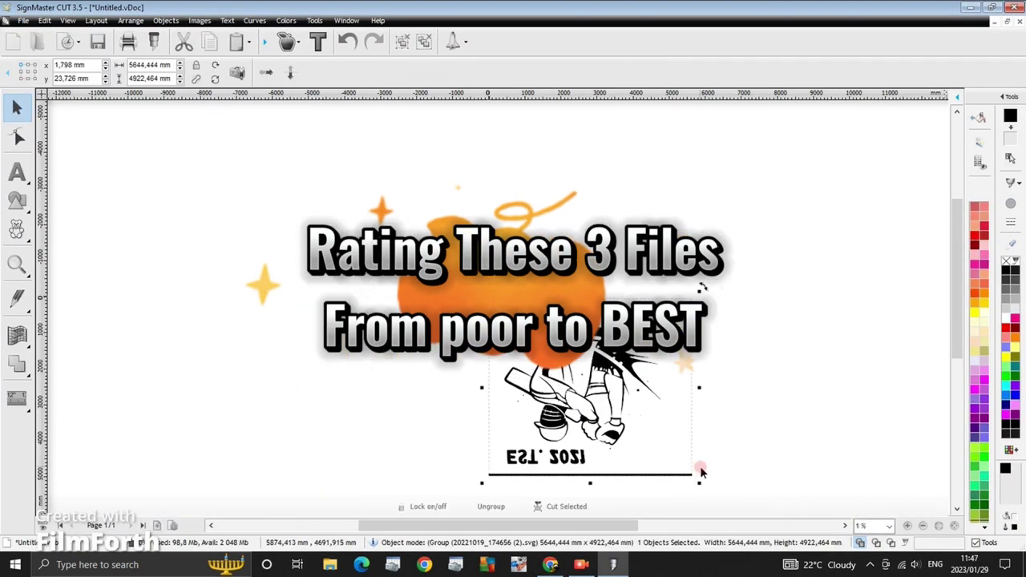
Rotate the imported logo 180 degrees.
scroll(701, 473, up, 5)
right_click(486, 353)
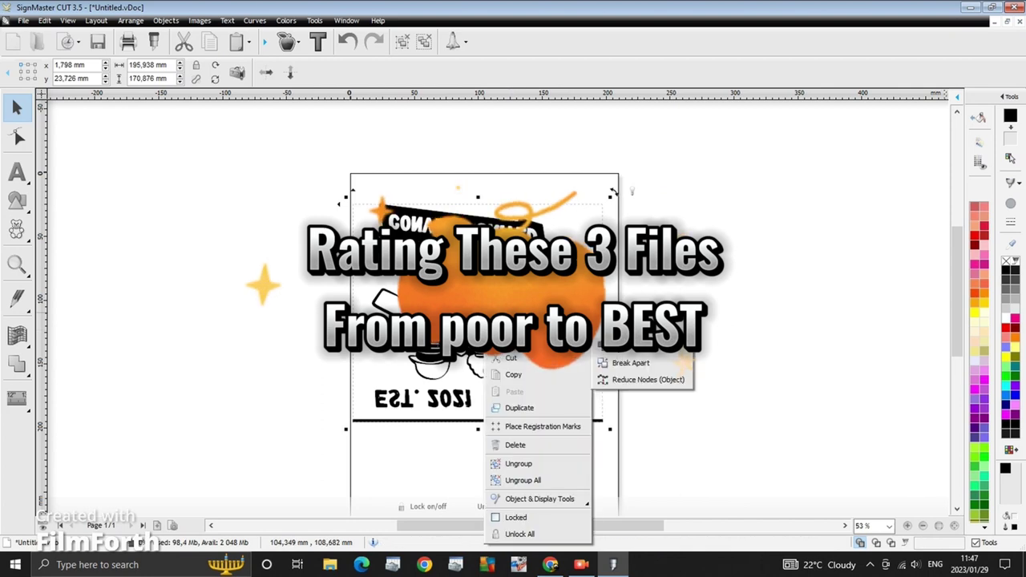
mouse_move(637, 417)
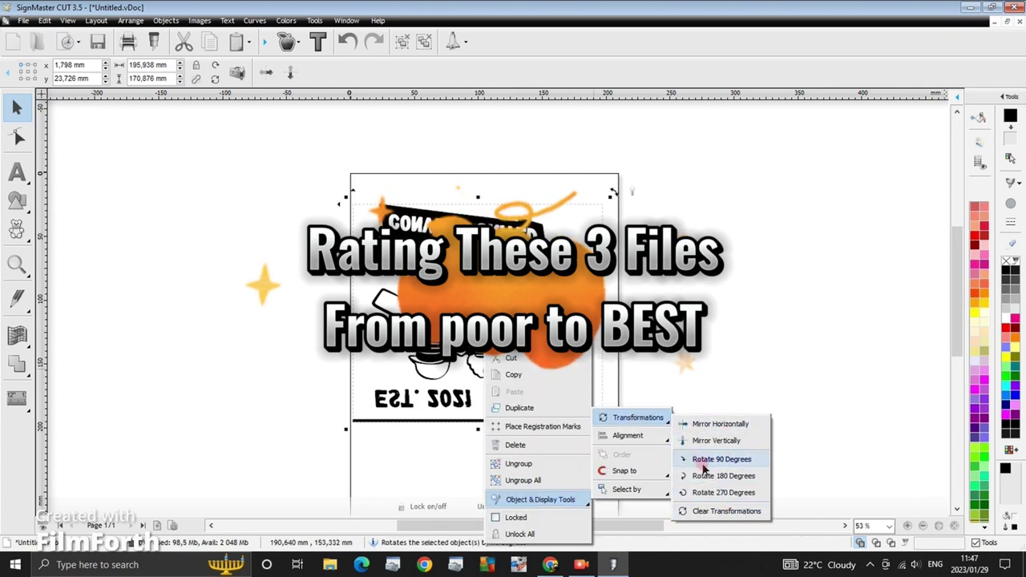
click(706, 475)
Create a cut contour and set the outline left of the logo.
click(287, 42)
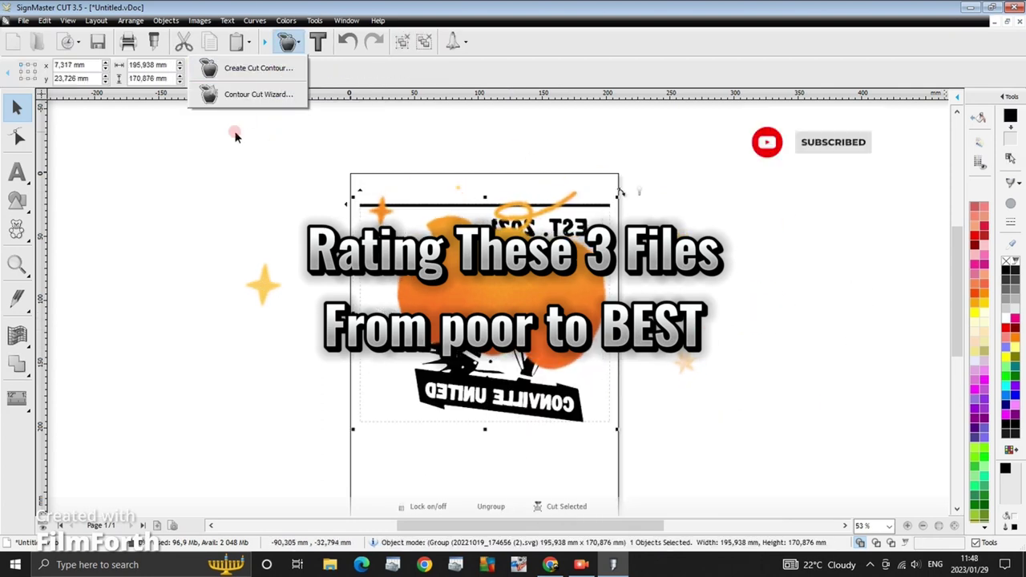
click(698, 297)
click(287, 42)
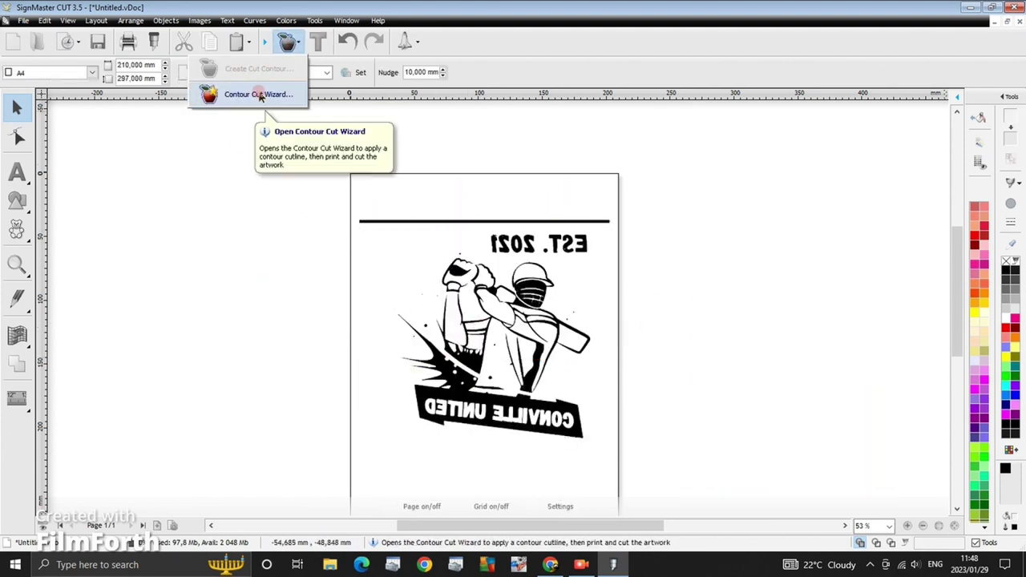
click(260, 97)
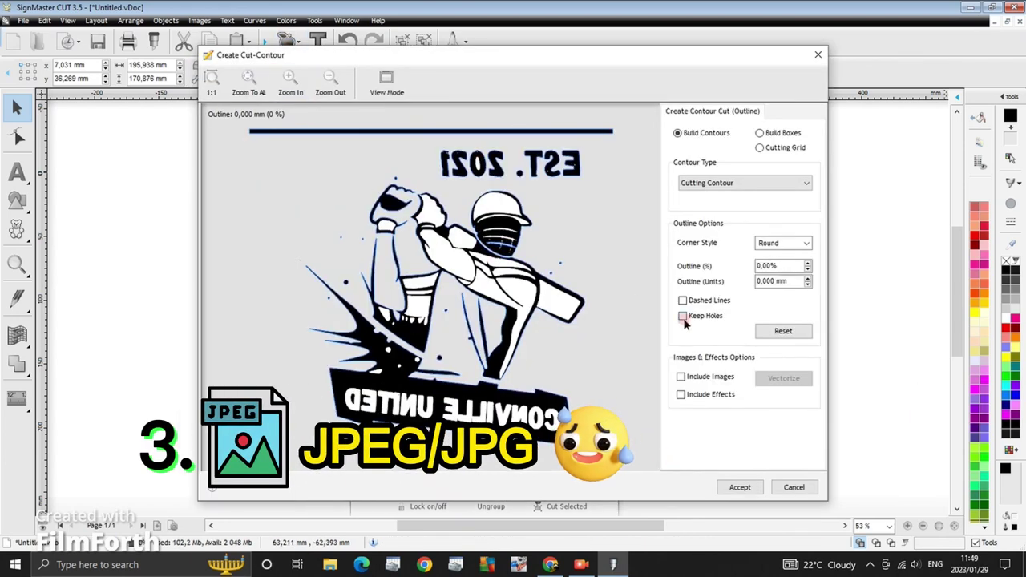
click(740, 487)
mouse_move(468, 279)
mouse_down()
mouse_move(265, 280)
mouse_move(481, 332)
mouse_up()
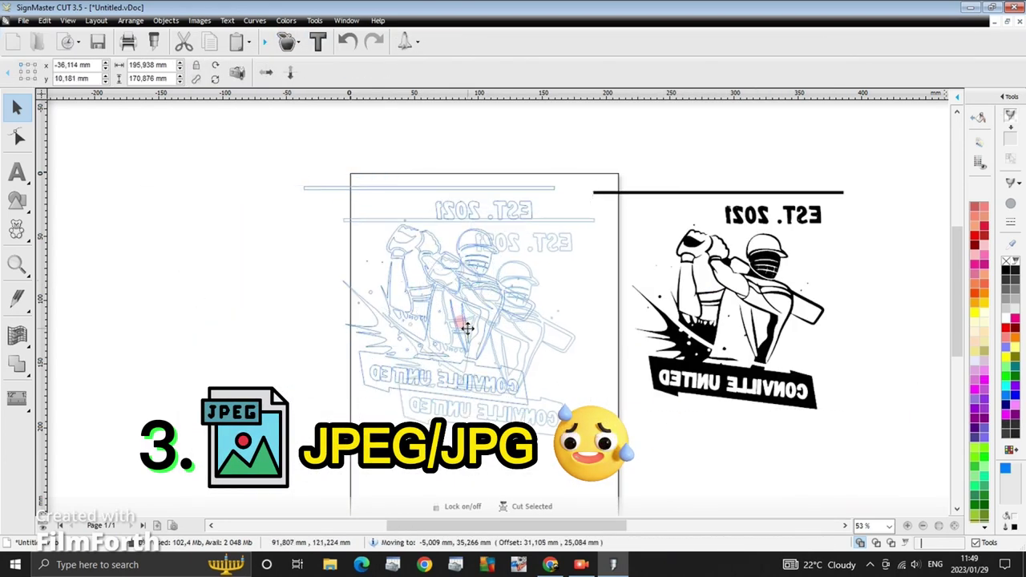
drag(796, 329, 839, 335)
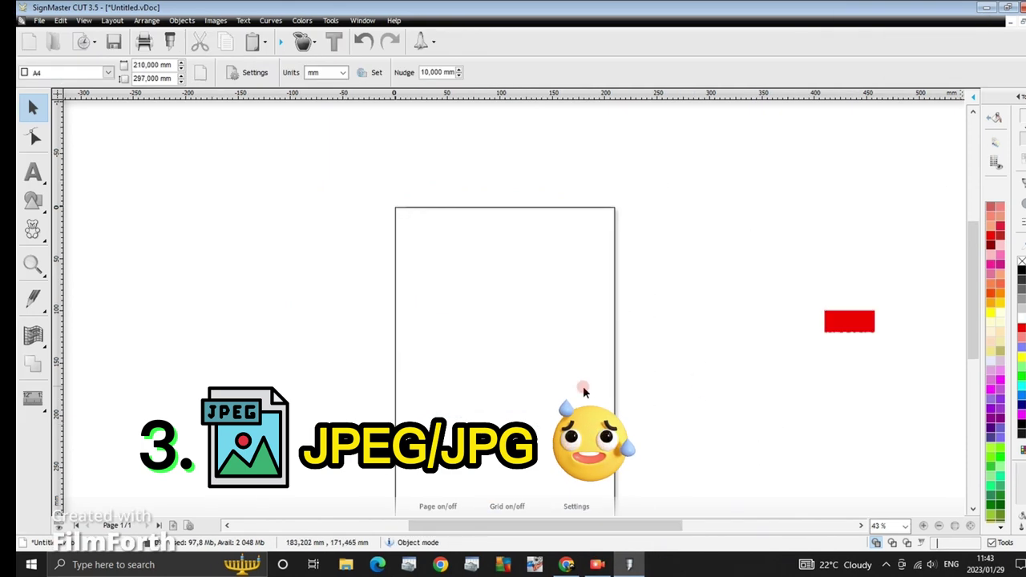
scroll(974, 319, down, 1)
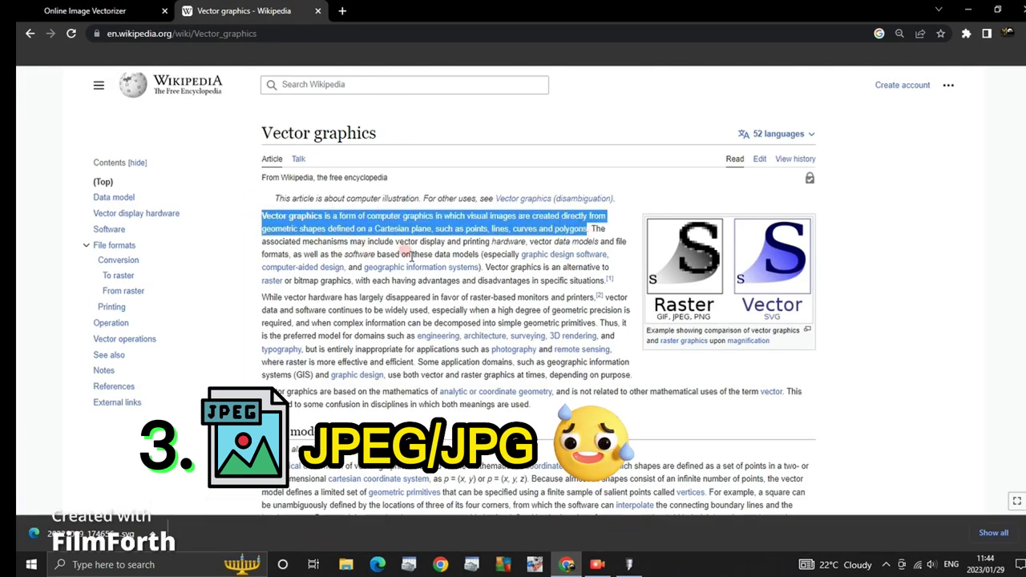
Clear the Wikipedia highlight and start converting 20221019_174656.png to SVG.
click(622, 227)
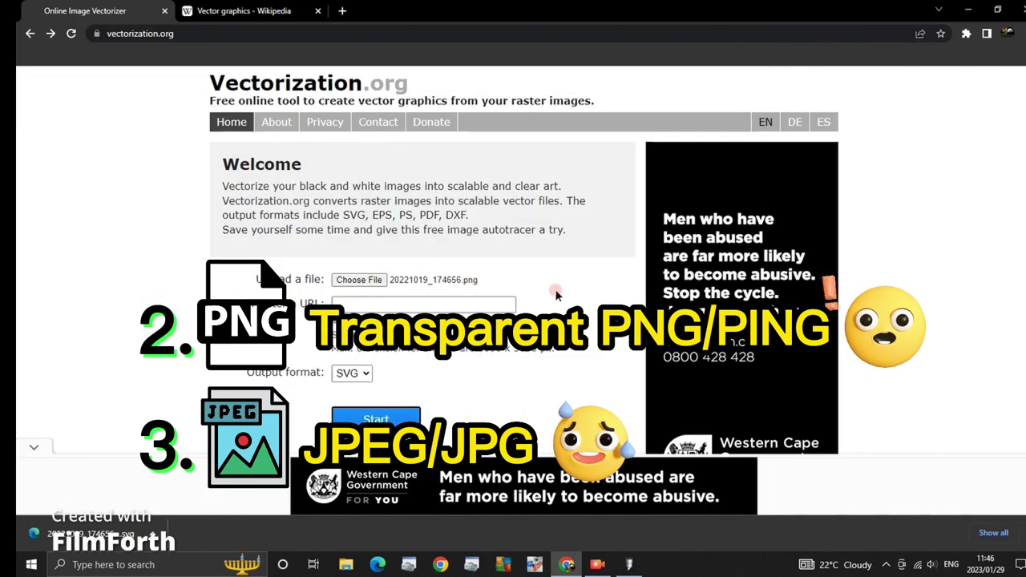
click(376, 419)
scroll(632, 394, down, 1)
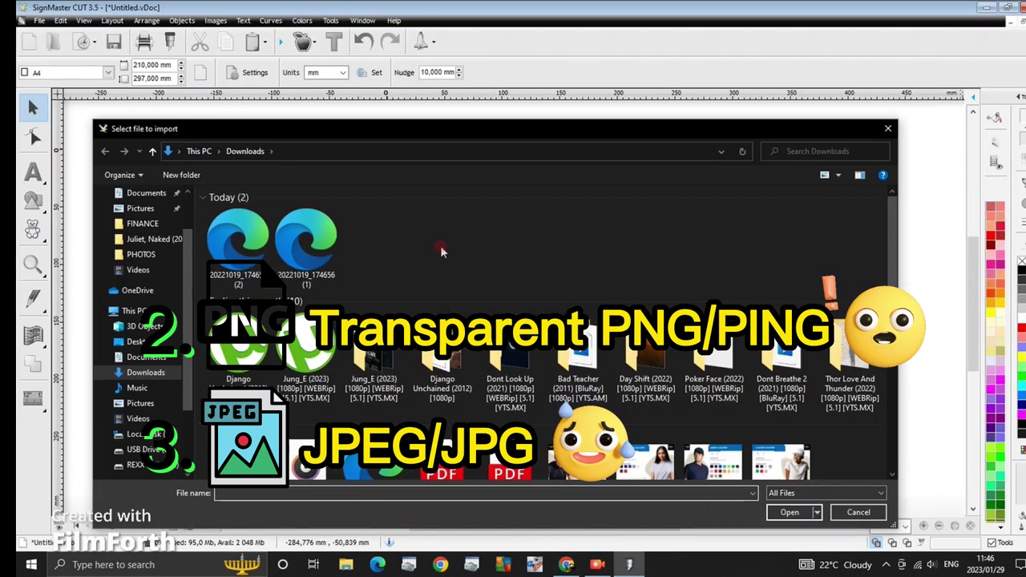
Import the vectorized logo onto the page and rotate it 180 degrees.
click(778, 382)
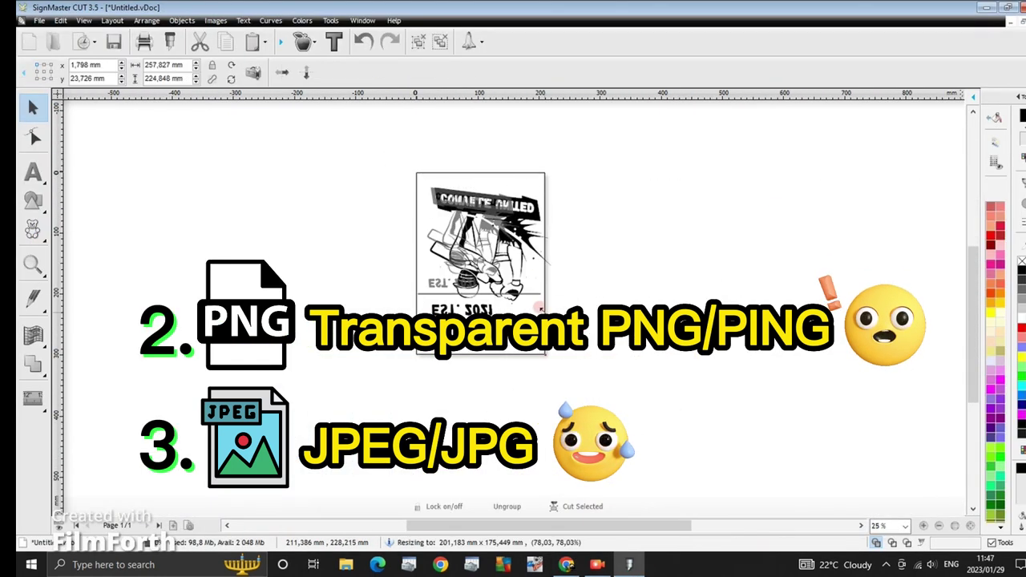
right_click(639, 374)
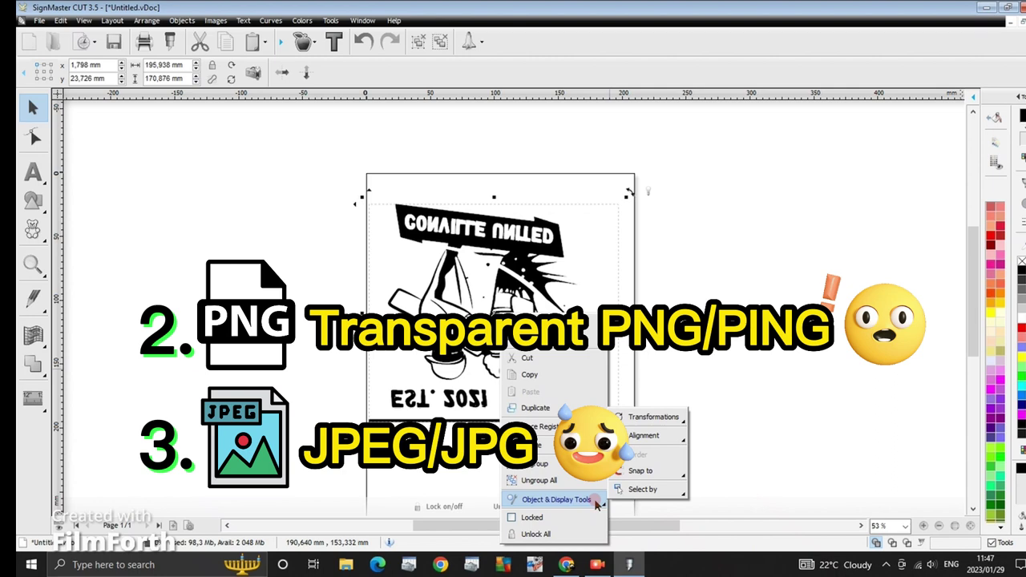
mouse_move(653, 417)
click(719, 470)
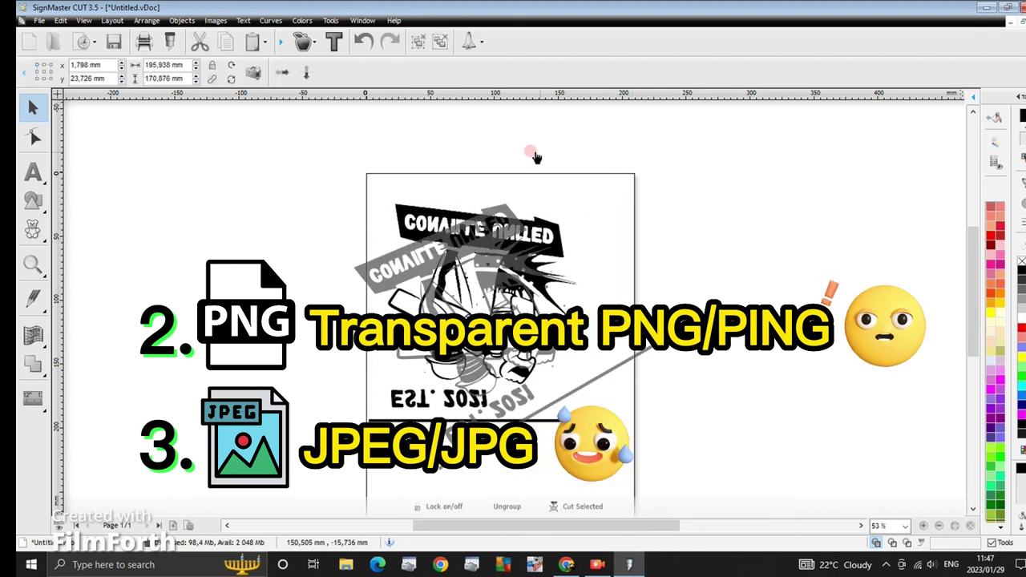
Create the blue cut contour and move the black logo to its right.
click(304, 40)
click(251, 132)
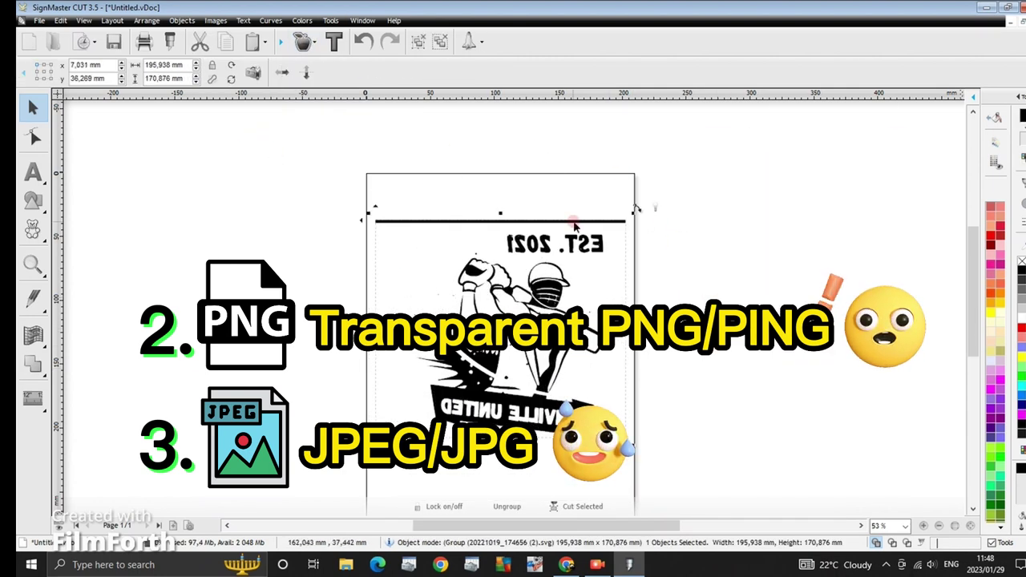
click(305, 41)
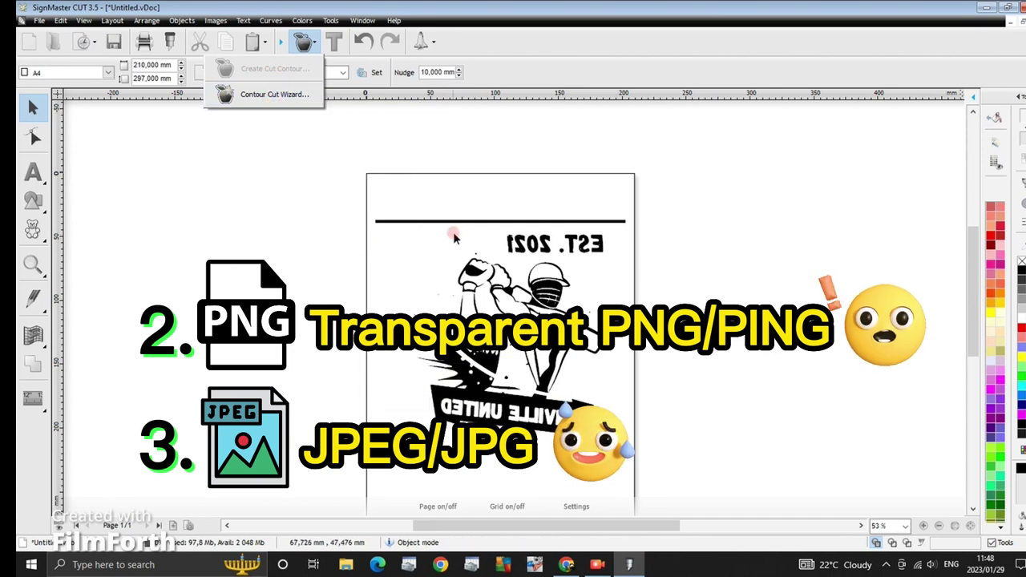
click(270, 93)
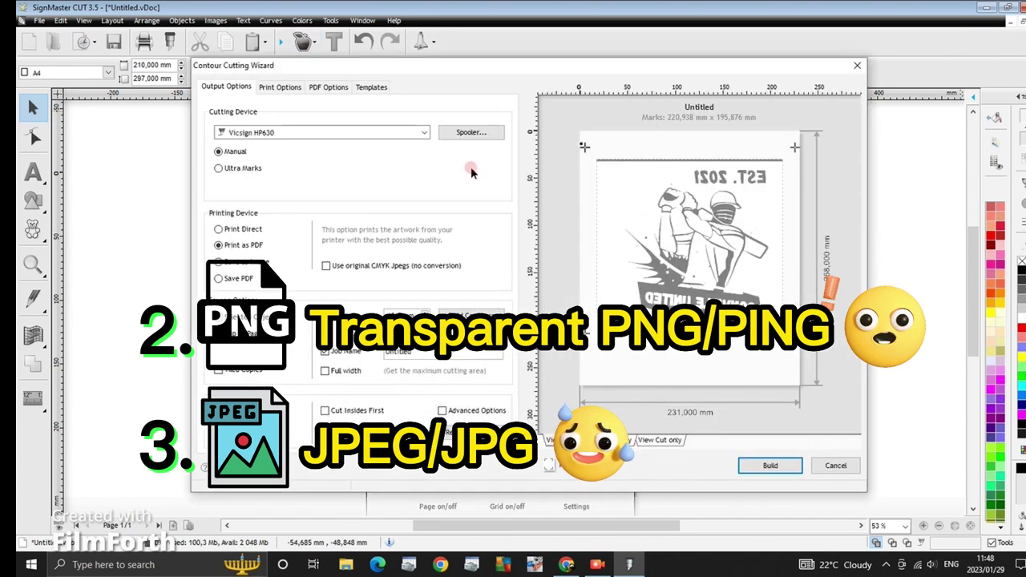
click(856, 66)
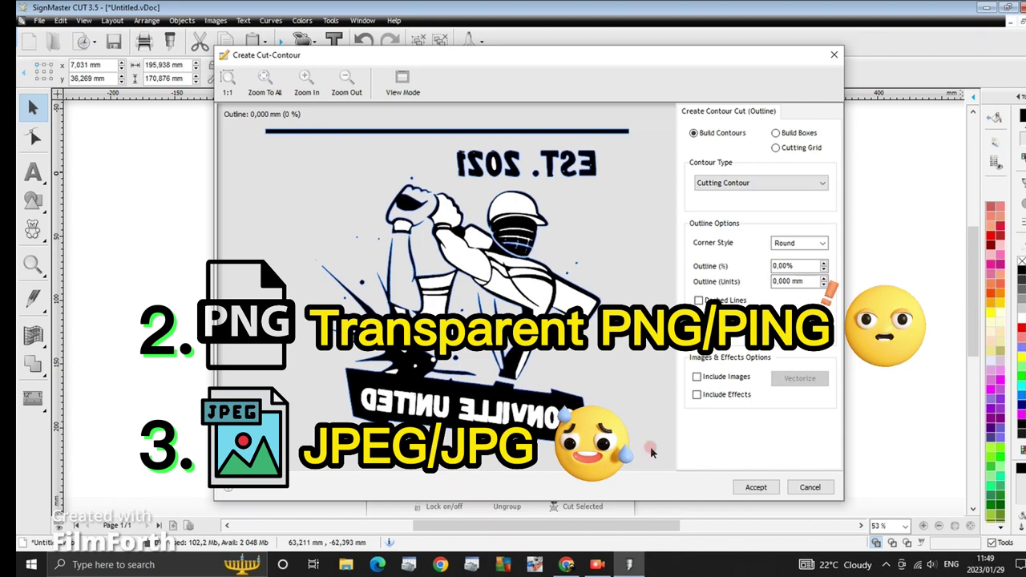
key(Return)
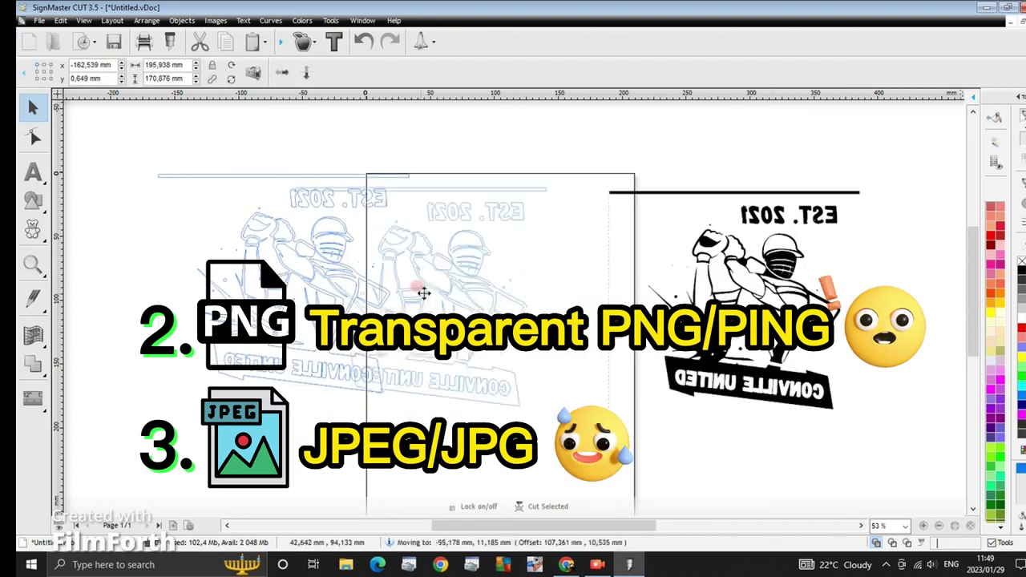
click(762, 265)
drag(762, 265, 822, 266)
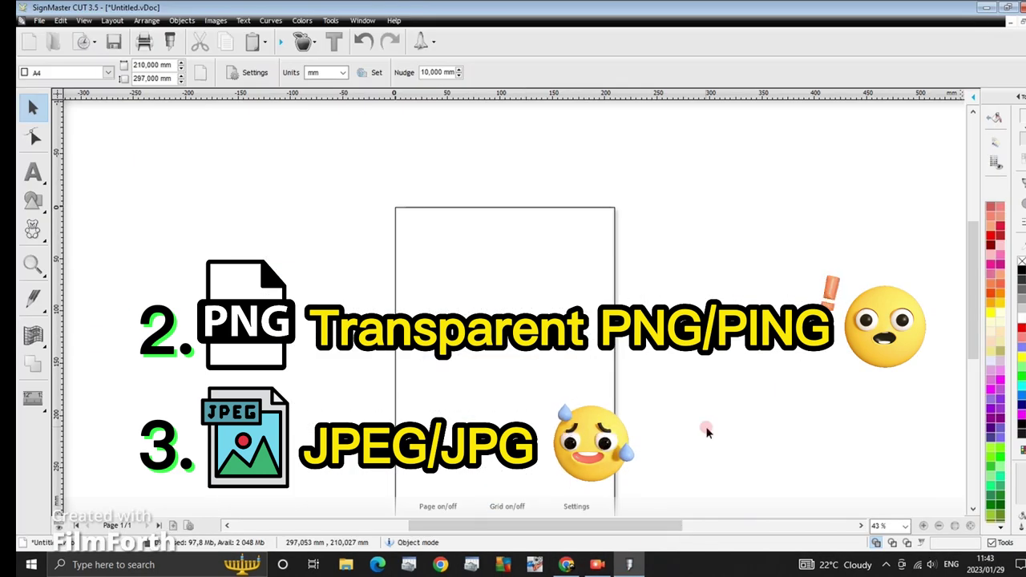
drag(973, 313, 974, 319)
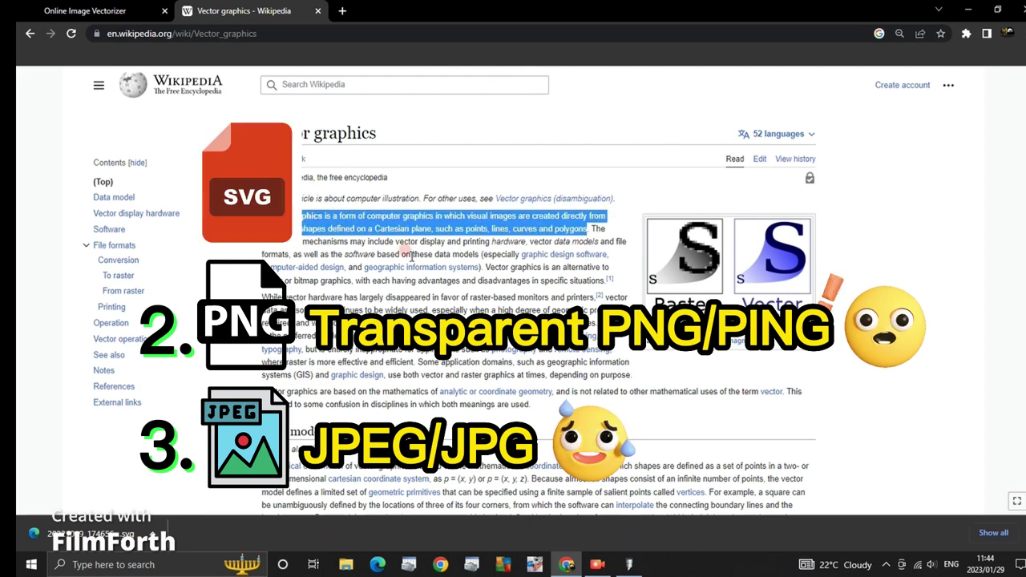
Deselect the Wikipedia sentence and start the logo PNG's SVG conversion on Vectorization.org.
click(622, 228)
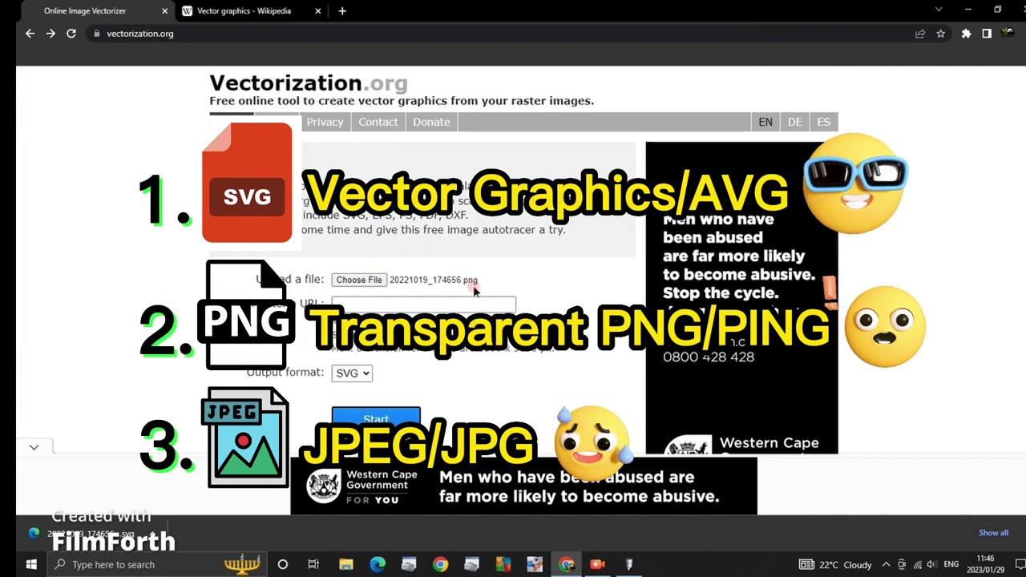
click(376, 420)
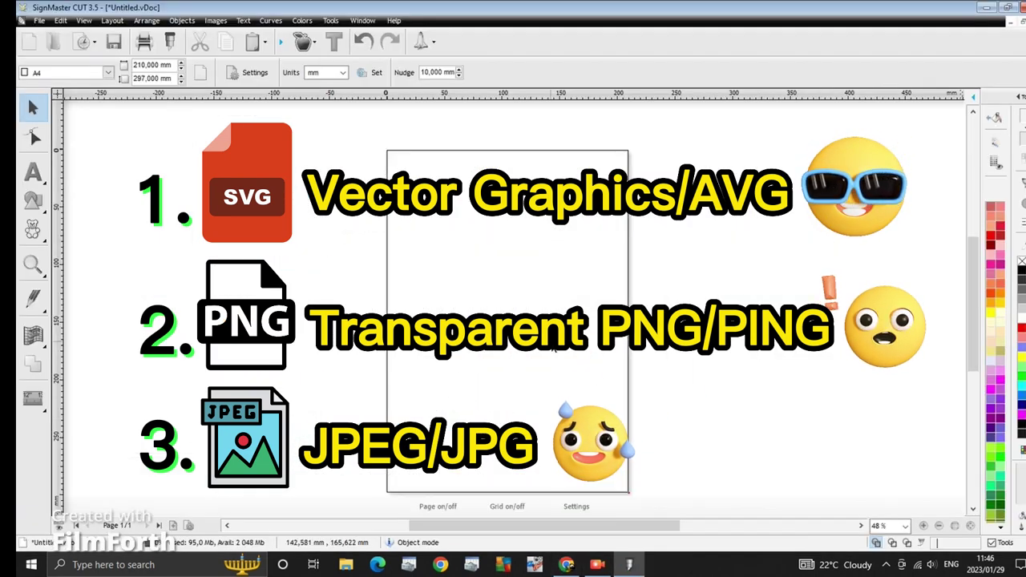
Import the logo SVG onto the page and mirror it.
key(ctrl+i)
key(Return)
click(449, 272)
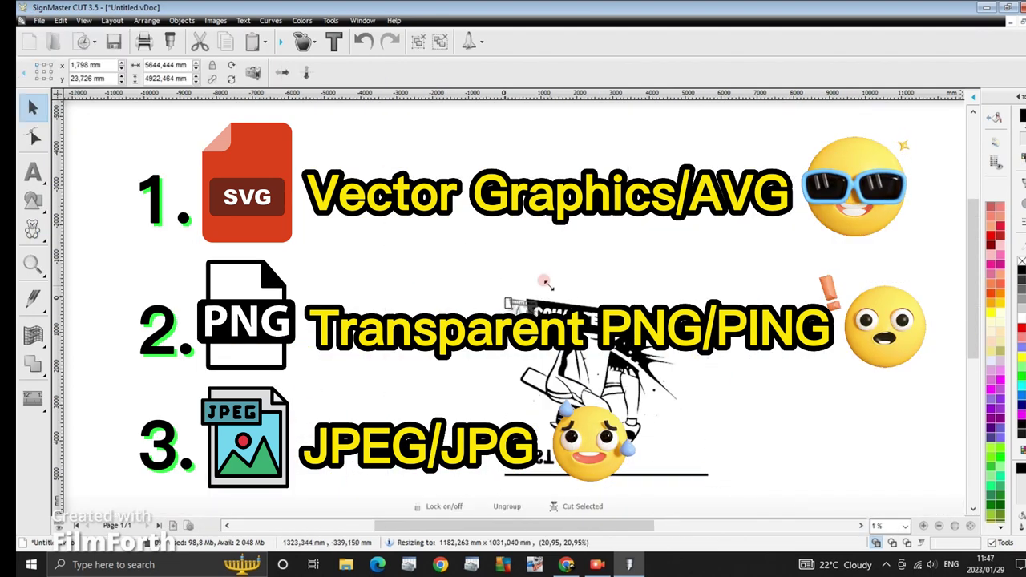
scroll(481, 264, up, 2)
right_click(503, 352)
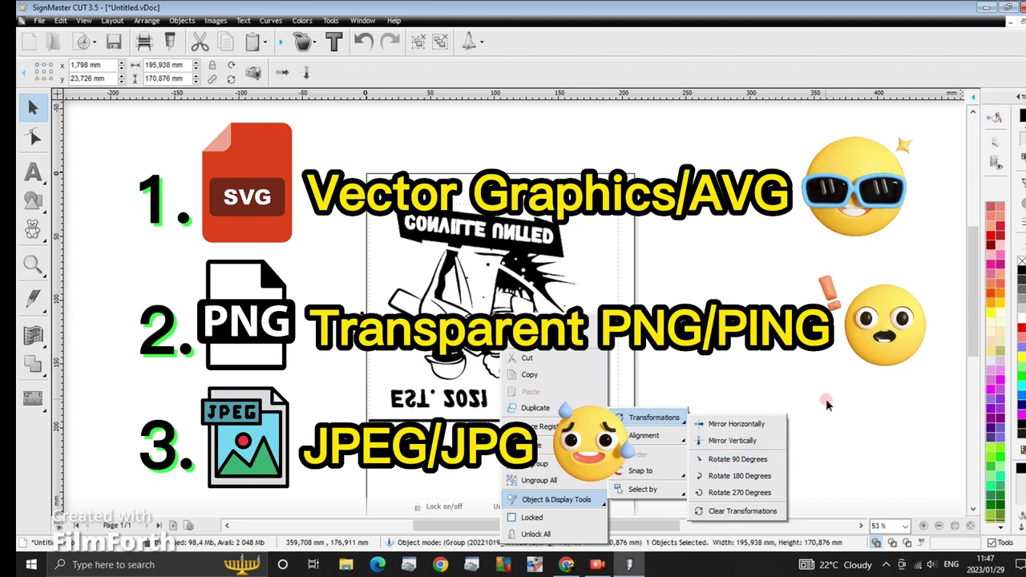
click(392, 275)
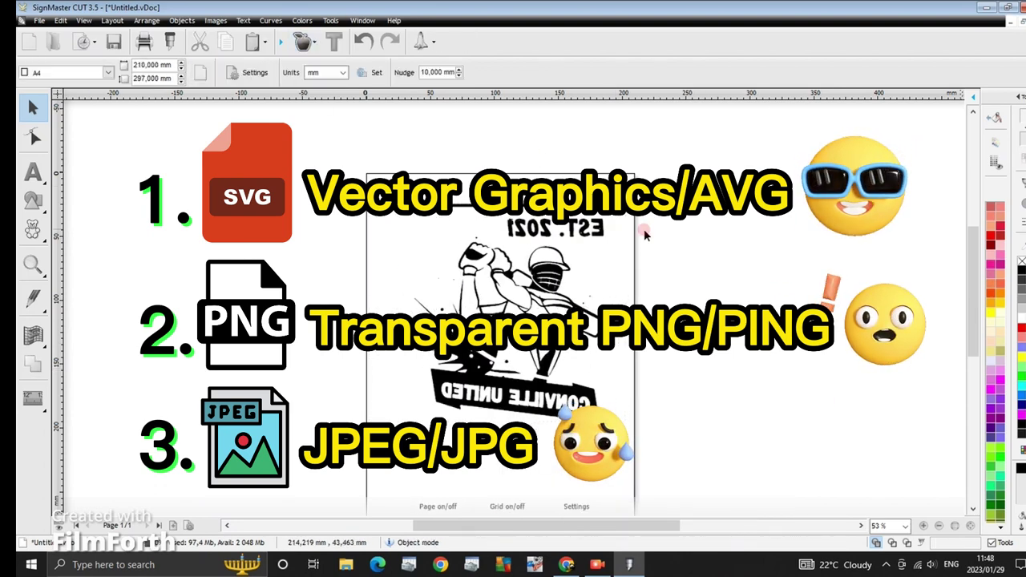
Build a cut contour with the Contour Cut Wizard, keeping holes.
click(306, 42)
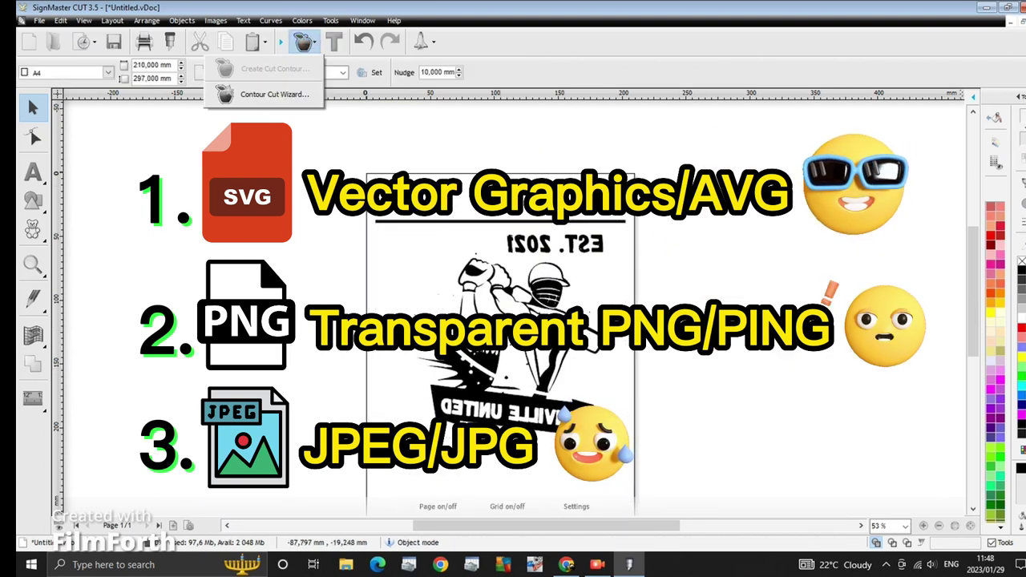
click(286, 94)
click(857, 68)
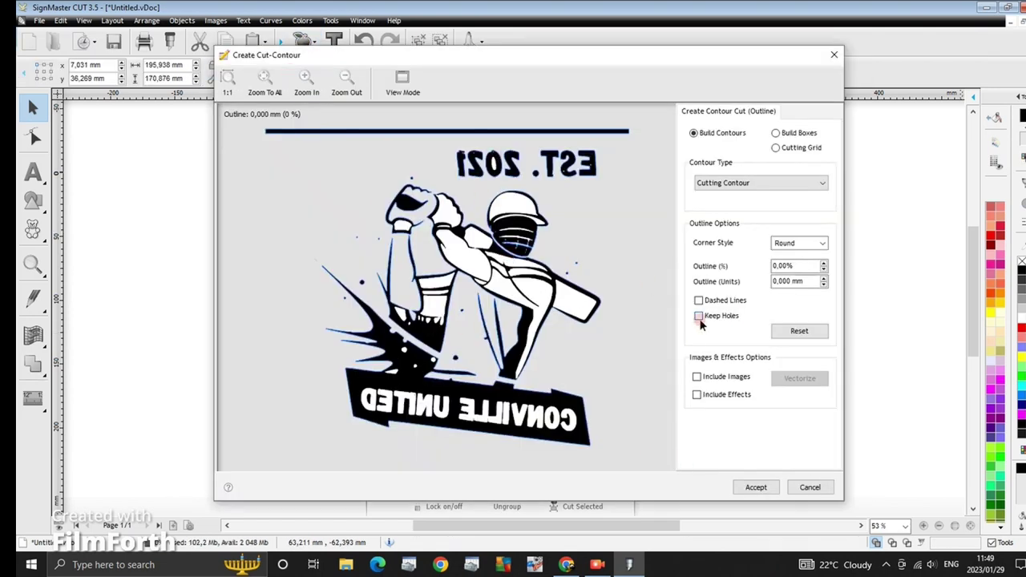
click(700, 318)
click(756, 487)
Move the blue contour onto the page and shift the black logo right.
drag(275, 280, 441, 291)
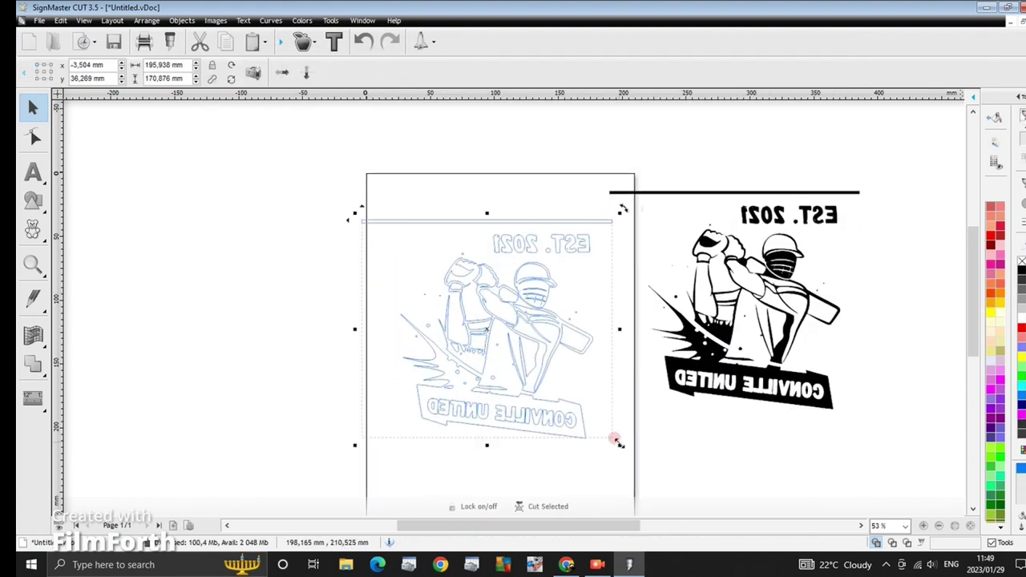
drag(679, 326, 738, 333)
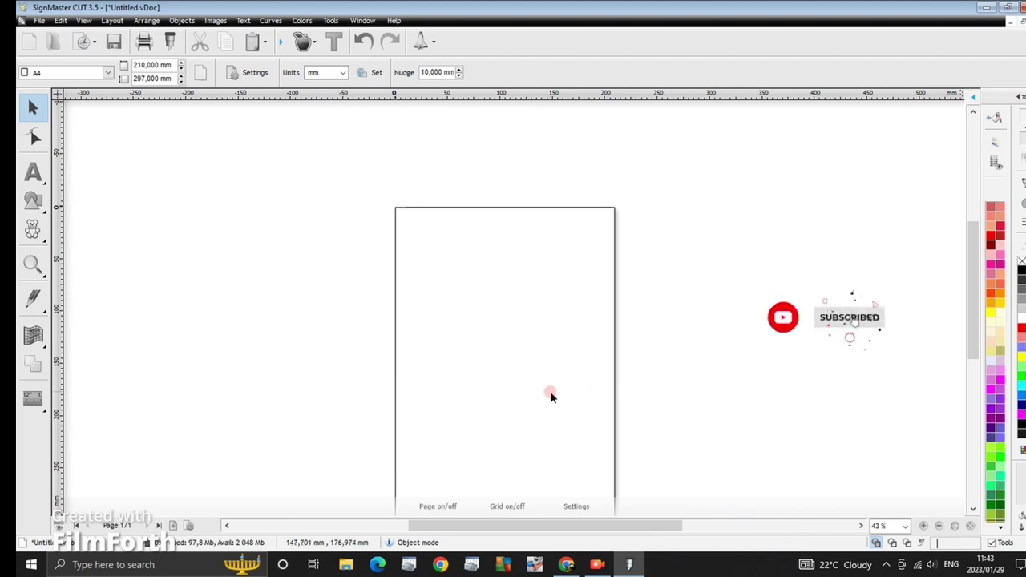
scroll(975, 319, down, 1)
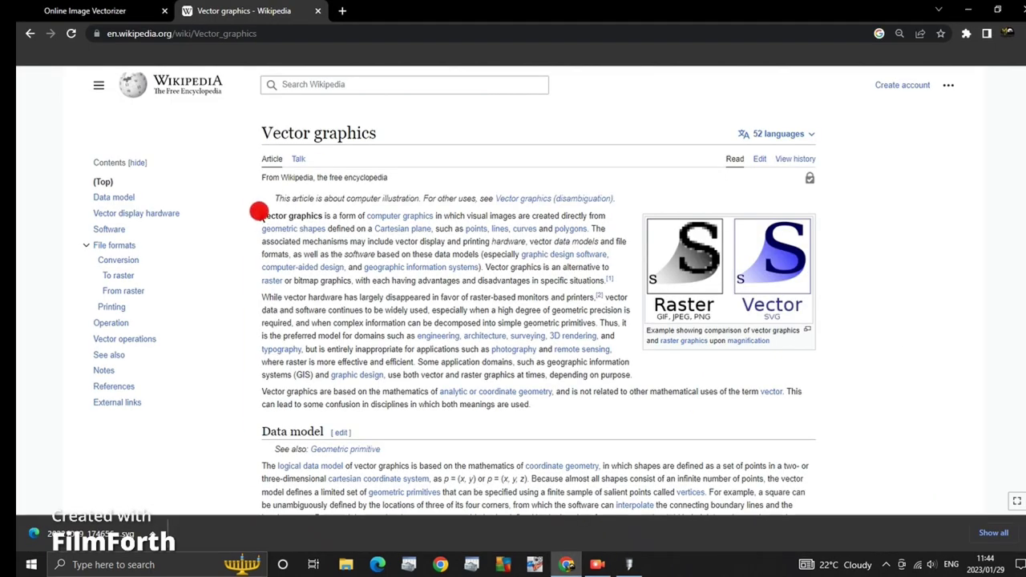
Highlight and clear the opening sentence of the Vector graphics article.
drag(260, 213, 589, 230)
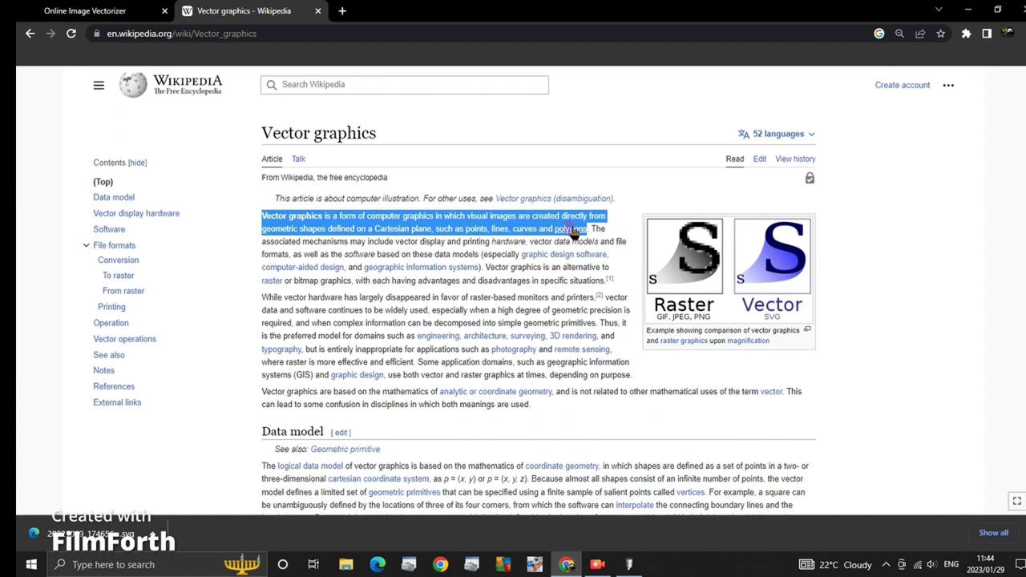
click(622, 227)
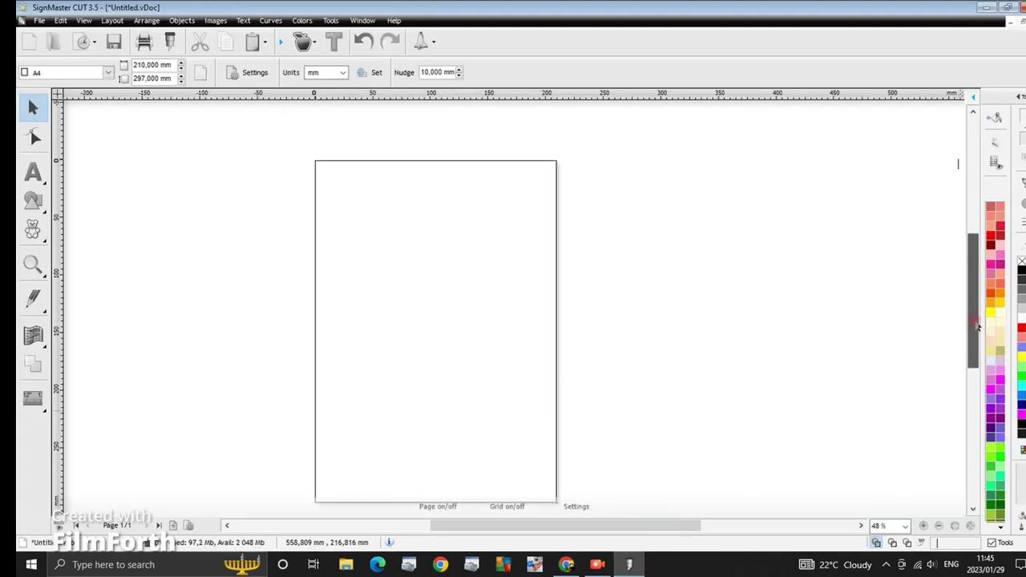
drag(972, 344, 975, 350)
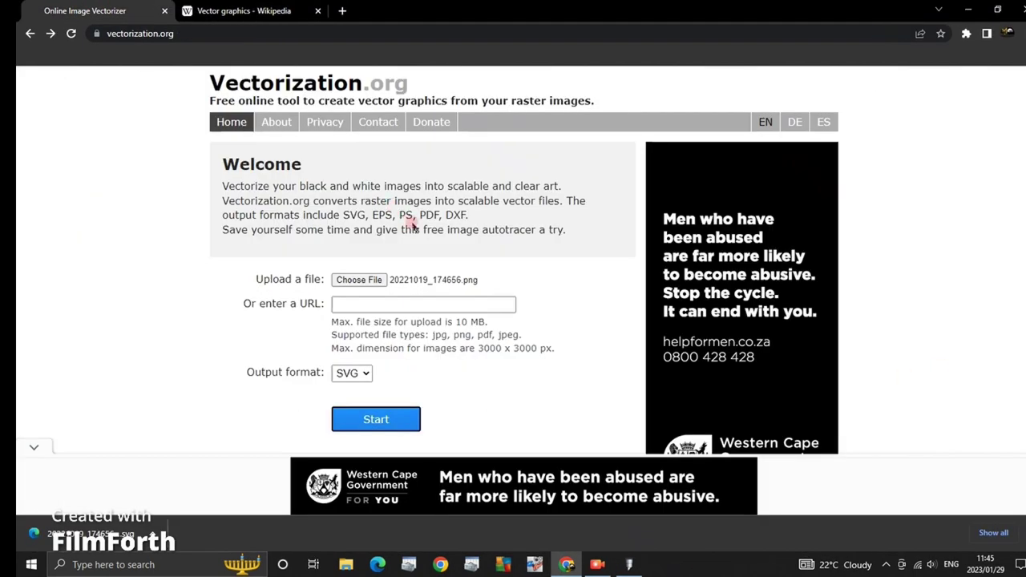
Convert 20221019_174656.png to SVG and download the resulting file.
click(371, 277)
key(Escape)
click(405, 427)
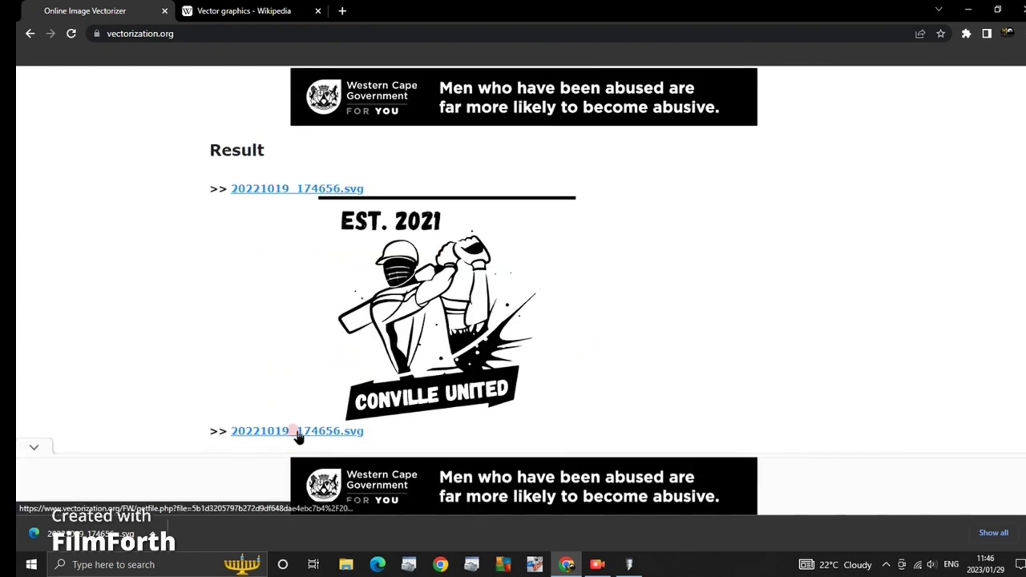
click(297, 431)
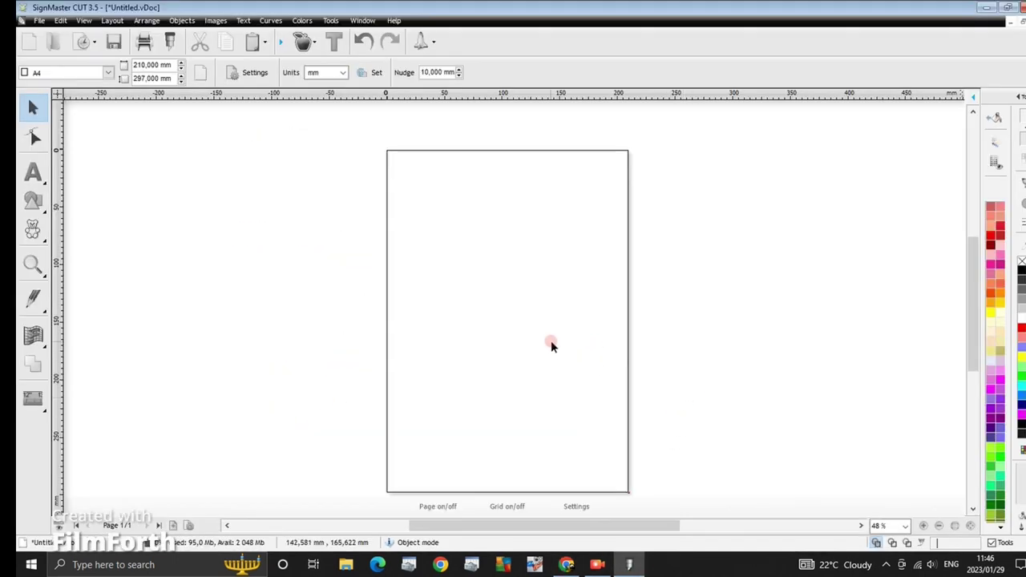
Import the downloaded logo SVG via File > Import, place it, and mirror it.
click(39, 20)
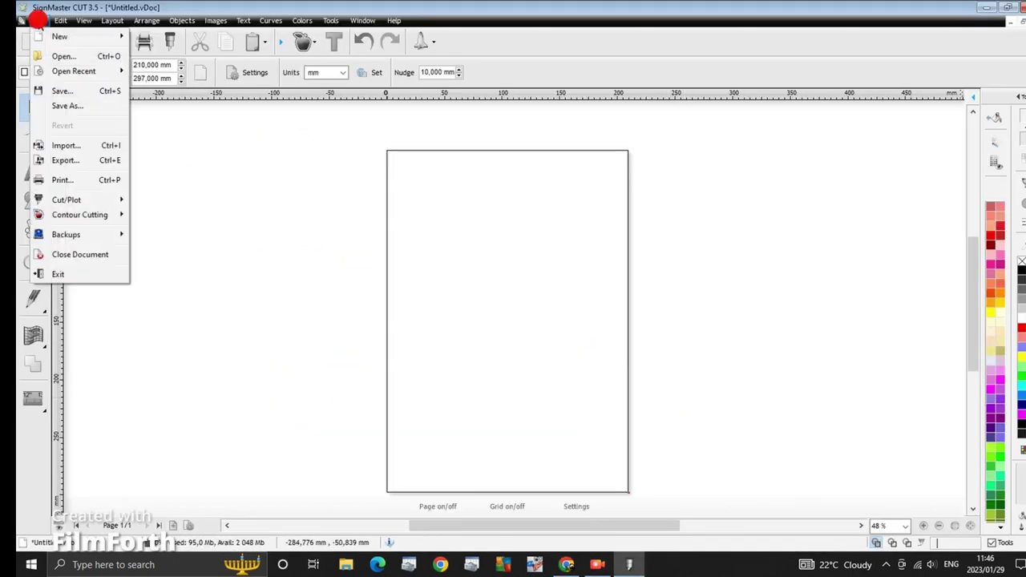
click(60, 142)
double_click(240, 230)
drag(389, 179, 515, 289)
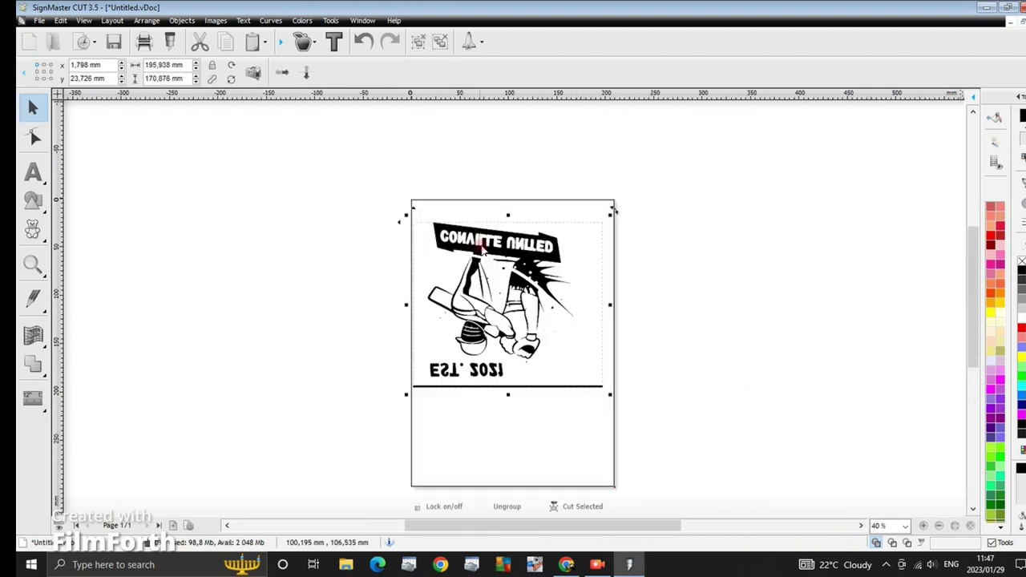
right_click(502, 315)
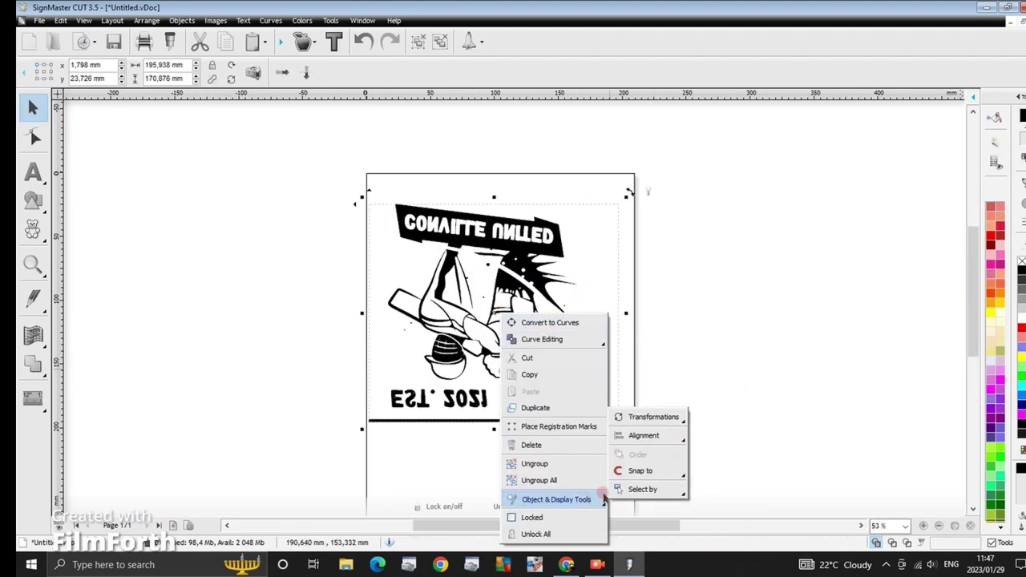
mouse_move(652, 417)
click(735, 459)
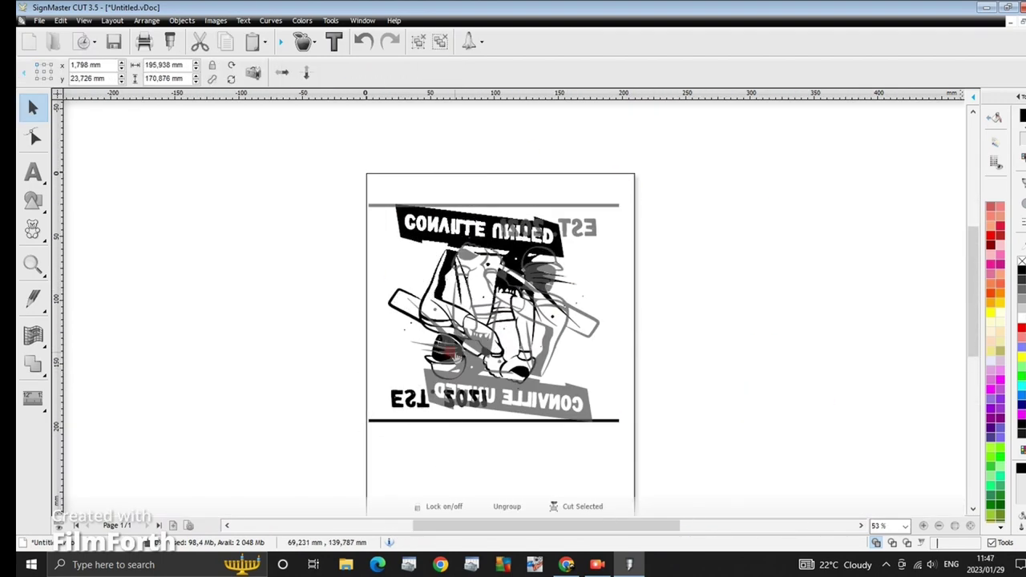
Create a blue cut contour and move the black logo to its right.
click(305, 42)
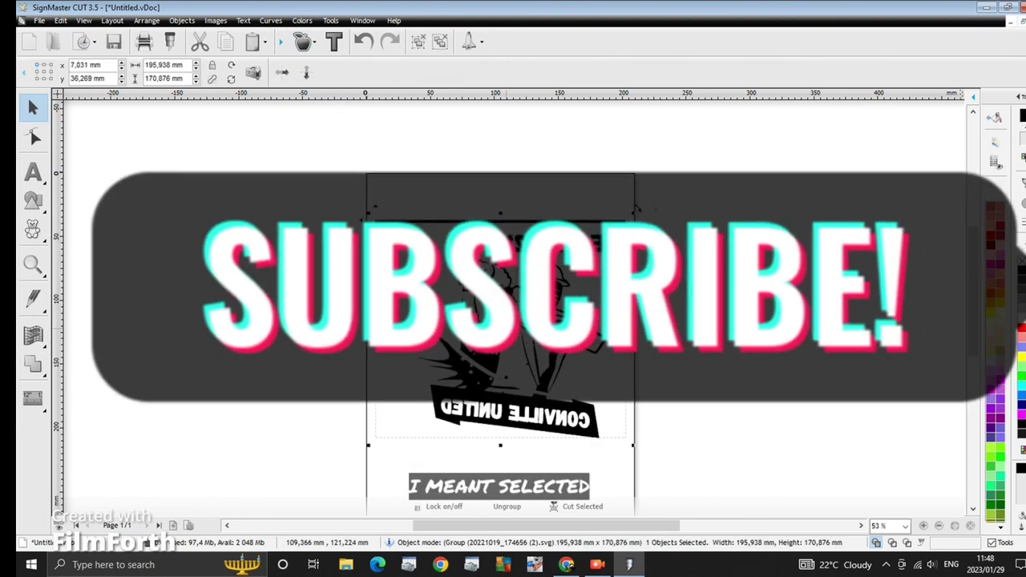
click(312, 41)
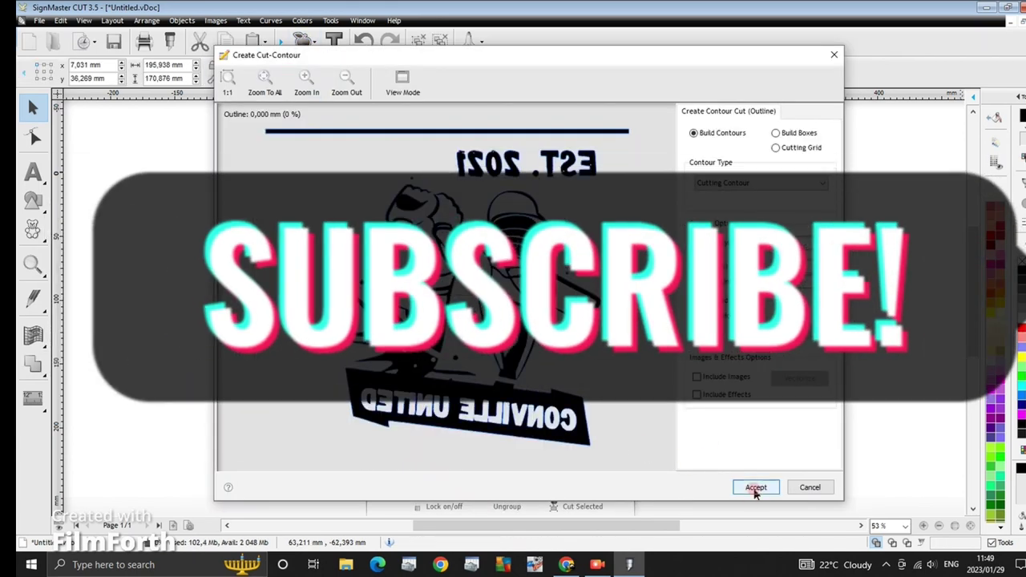
click(754, 488)
drag(497, 352, 746, 313)
click(522, 353)
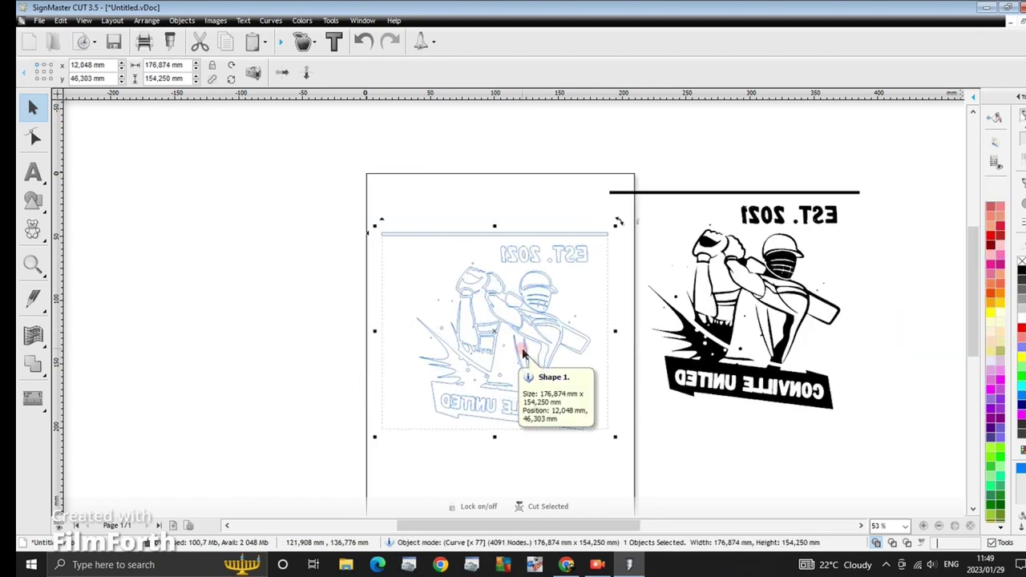